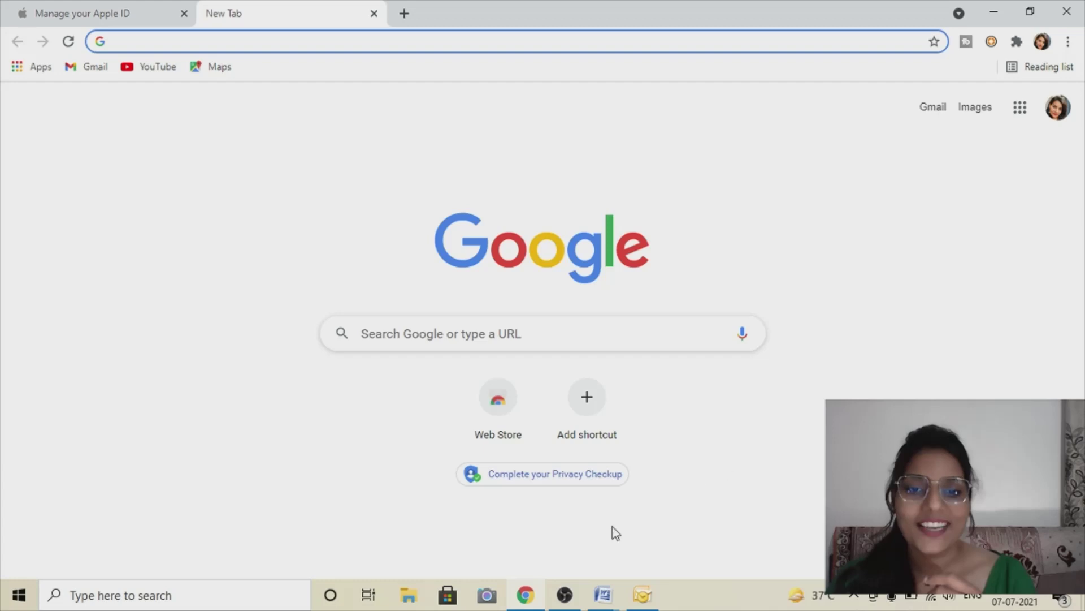
On the Apple ID management tab, sign in with the Apple ID and its password.
{"action": "left_click", "coordinate": [104, 16]}
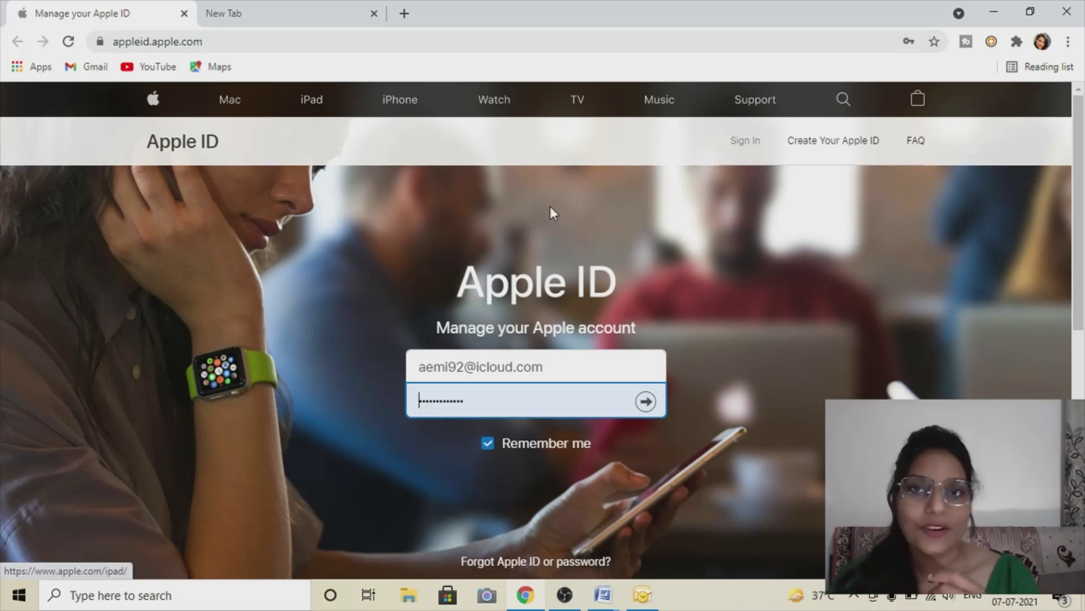
{"action": "left_click", "coordinate": [646, 402]}
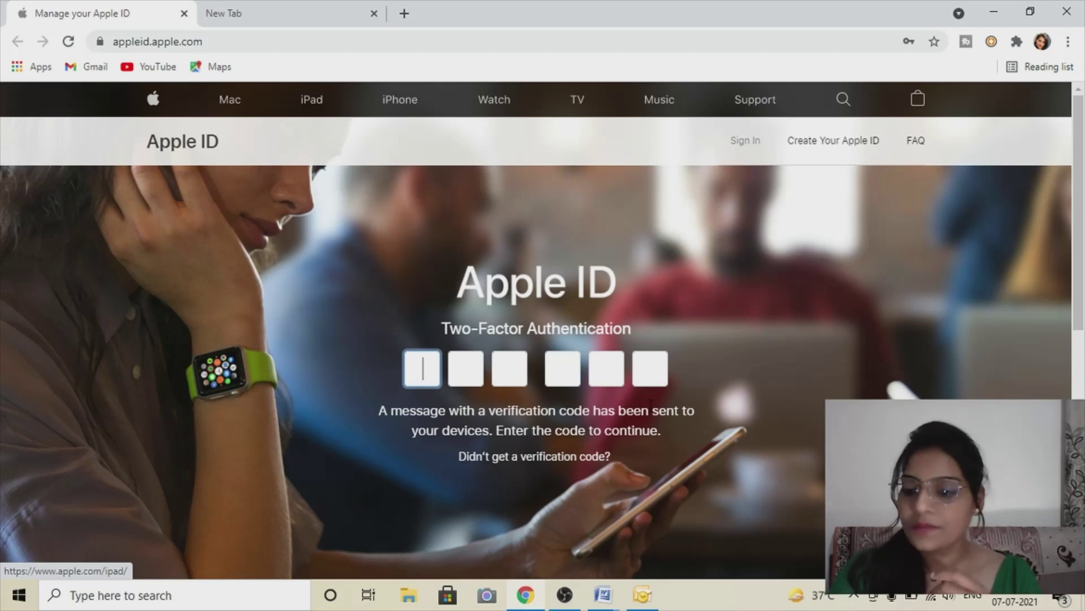
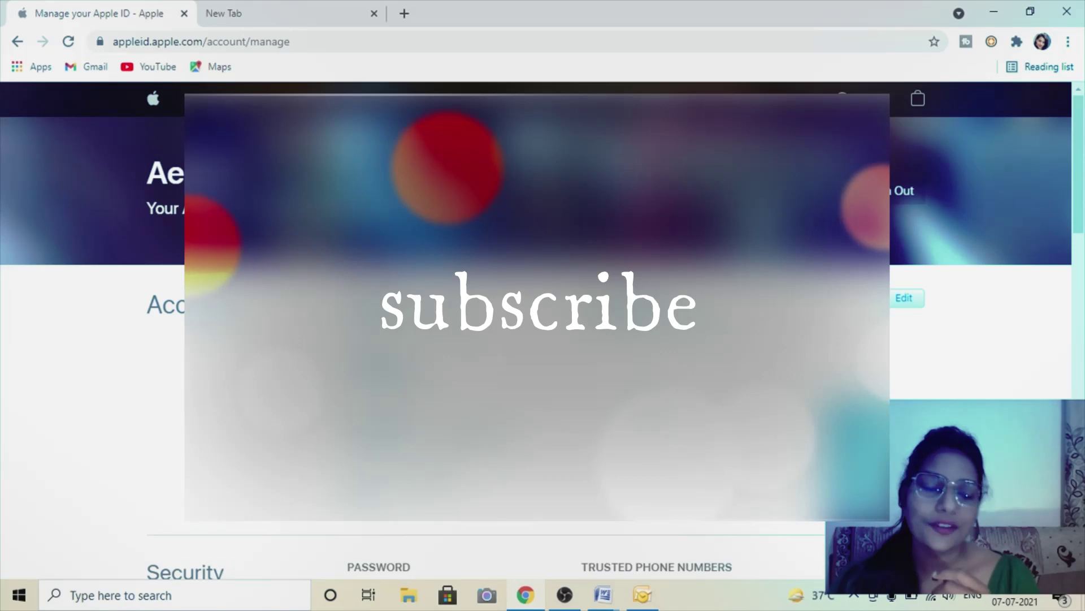
Enter the six-digit verification code sent to the trusted devices.
{"action": "scroll", "coordinate": [543, 328], "scroll_direction": "down", "scroll_amount": 4}
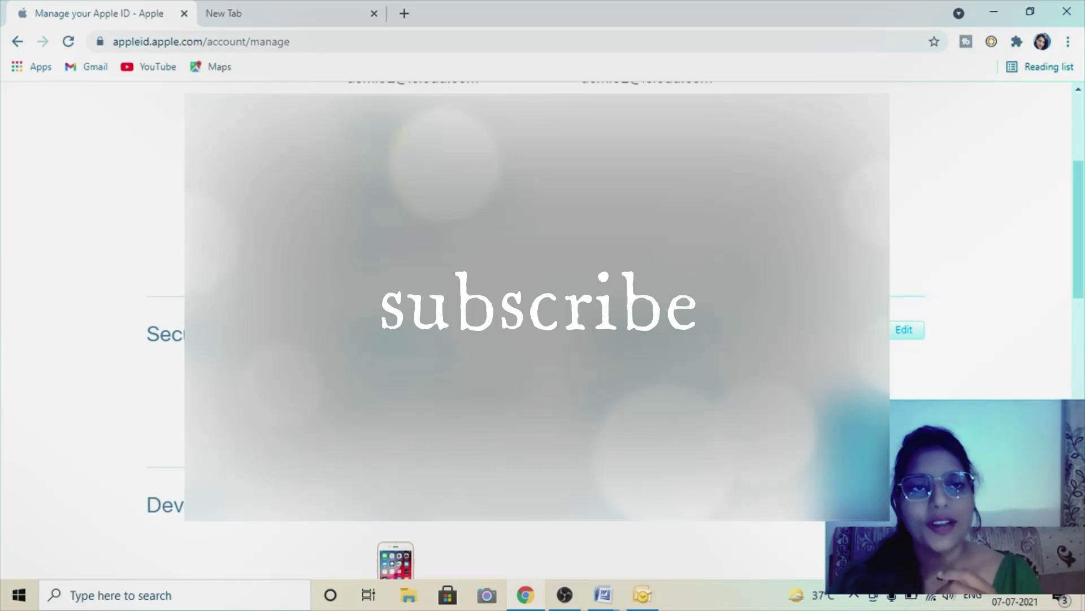
{"action": "scroll", "coordinate": [543, 328], "scroll_direction": "down", "scroll_amount": 7}
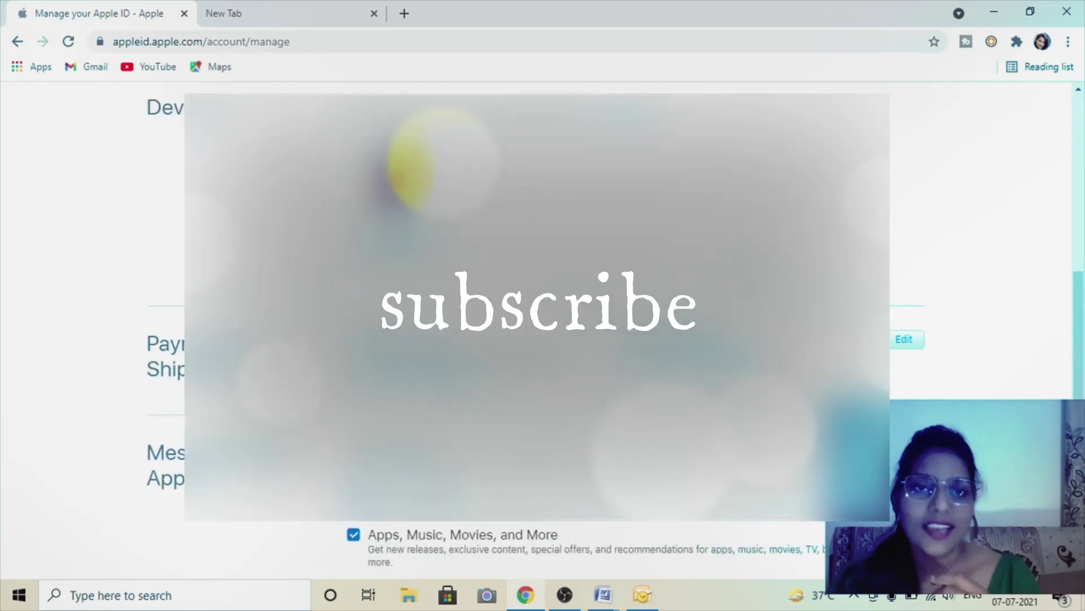
{"action": "scroll", "coordinate": [543, 328], "scroll_direction": "down", "scroll_amount": 3}
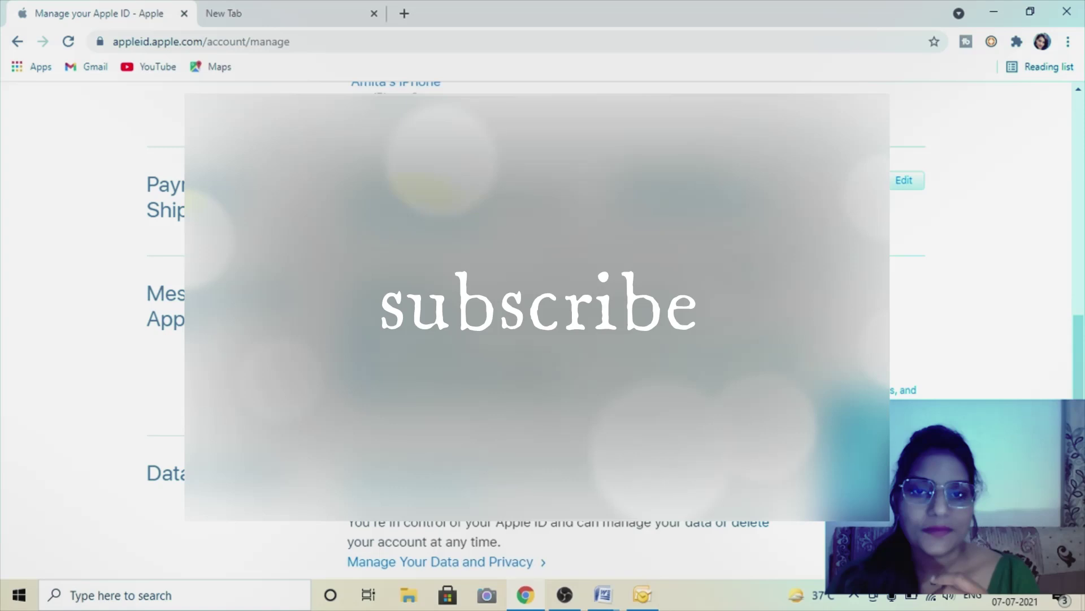
{"action": "scroll", "coordinate": [542, 328], "scroll_direction": "down", "scroll_amount": 5}
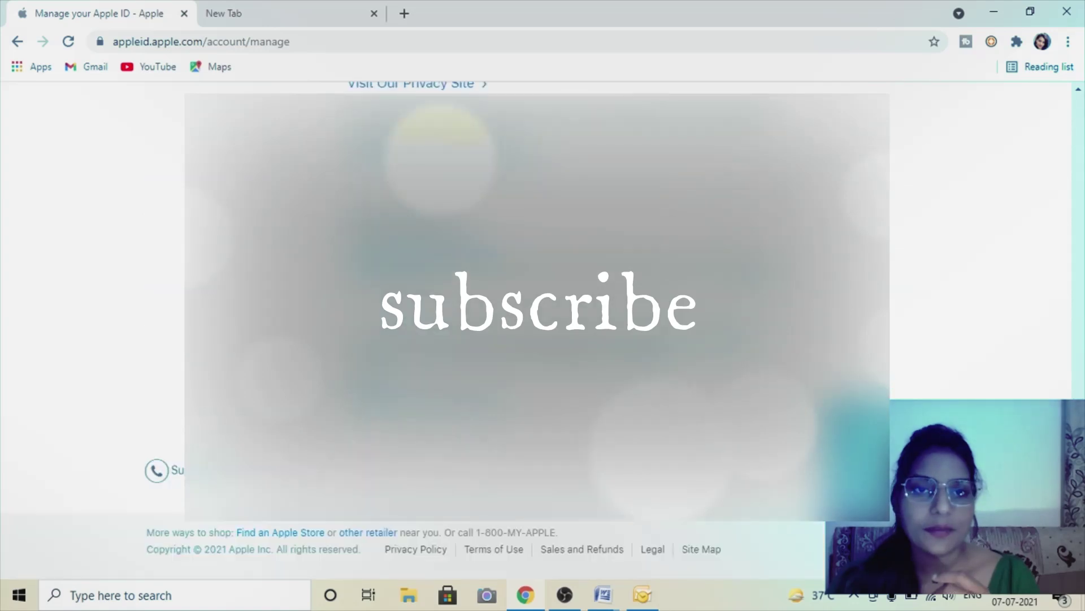
{"action": "scroll", "coordinate": [543, 328], "scroll_direction": "up", "scroll_amount": 15}
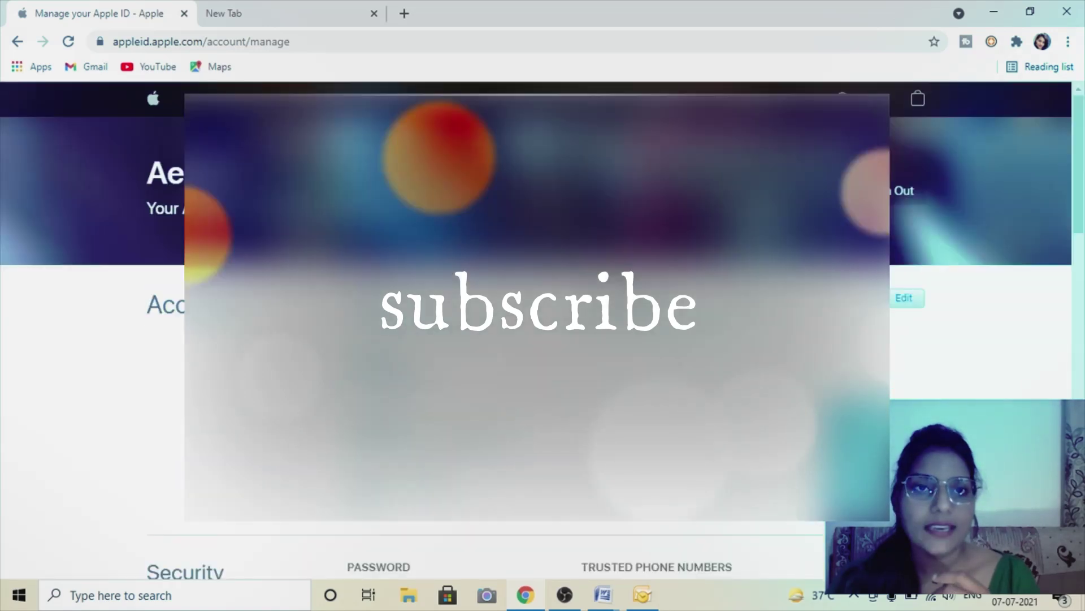
{"action": "scroll", "coordinate": [543, 328], "scroll_direction": "down", "scroll_amount": 7}
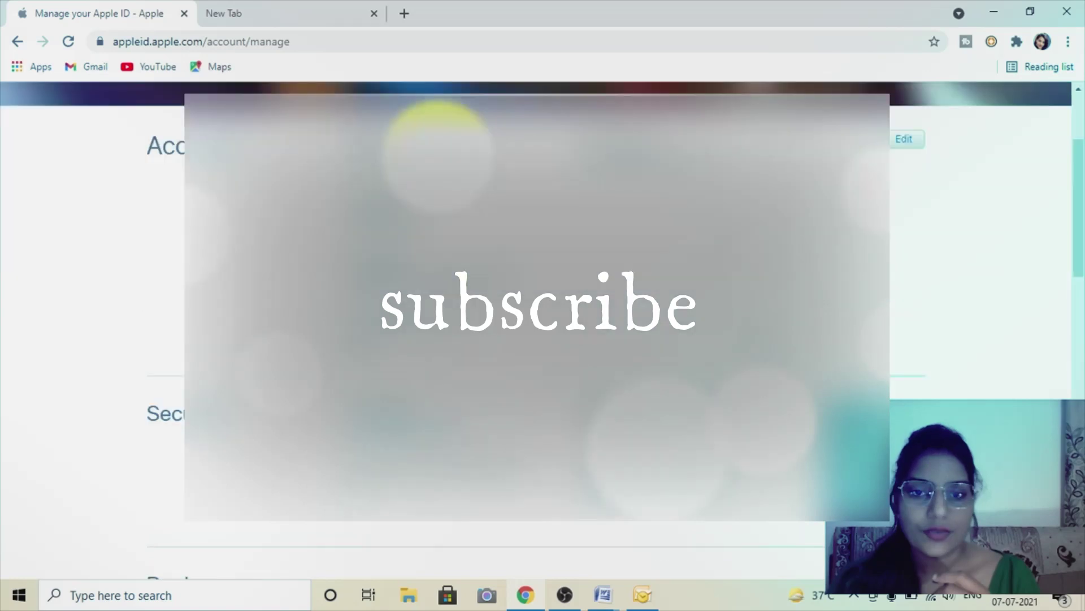
{"action": "scroll", "coordinate": [543, 328], "scroll_direction": "down", "scroll_amount": 2}
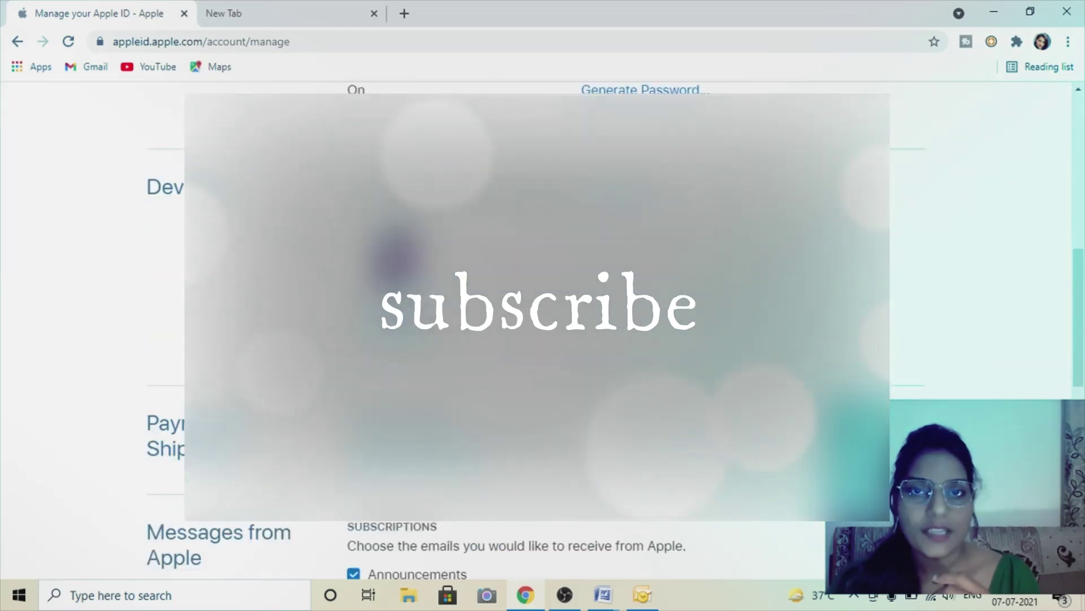
{"action": "scroll", "coordinate": [543, 328], "scroll_direction": "down", "scroll_amount": 2}
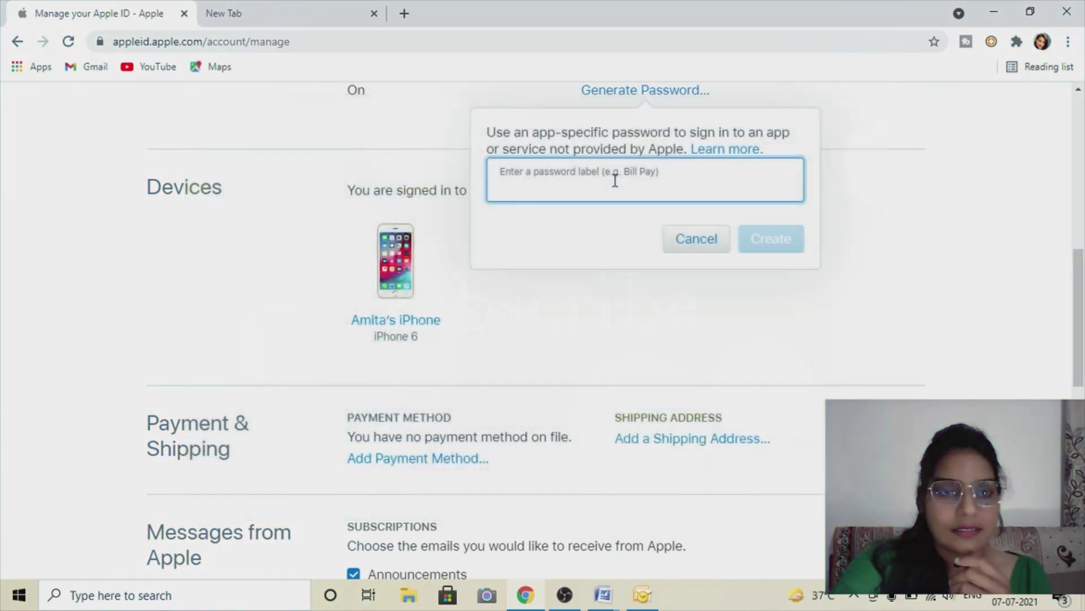
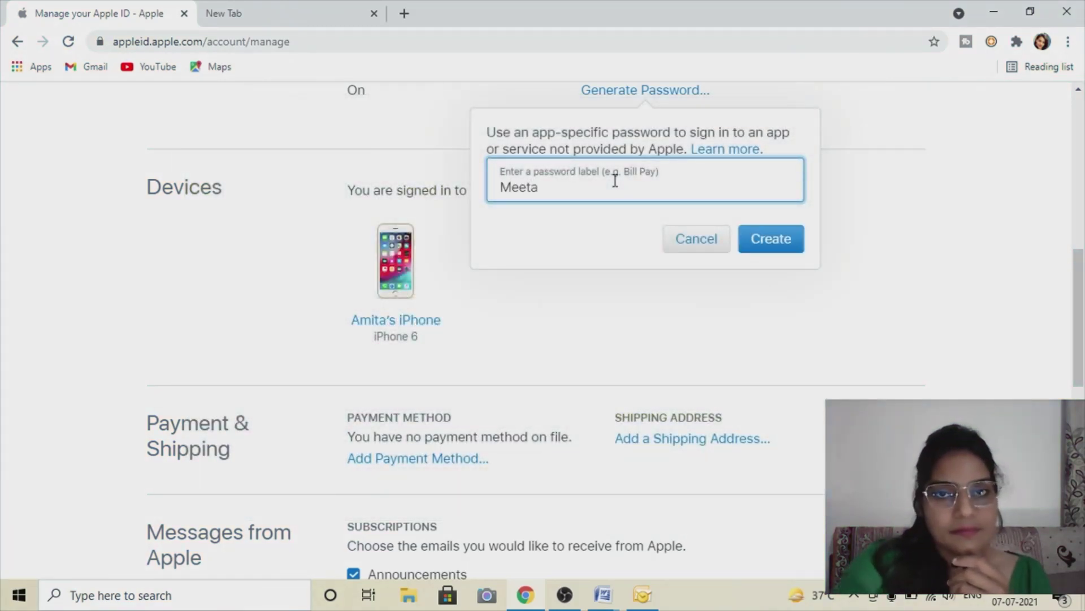
Create a labelled app-specific password, confirming it with the saved account password.
{"action": "left_click", "coordinate": [768, 246]}
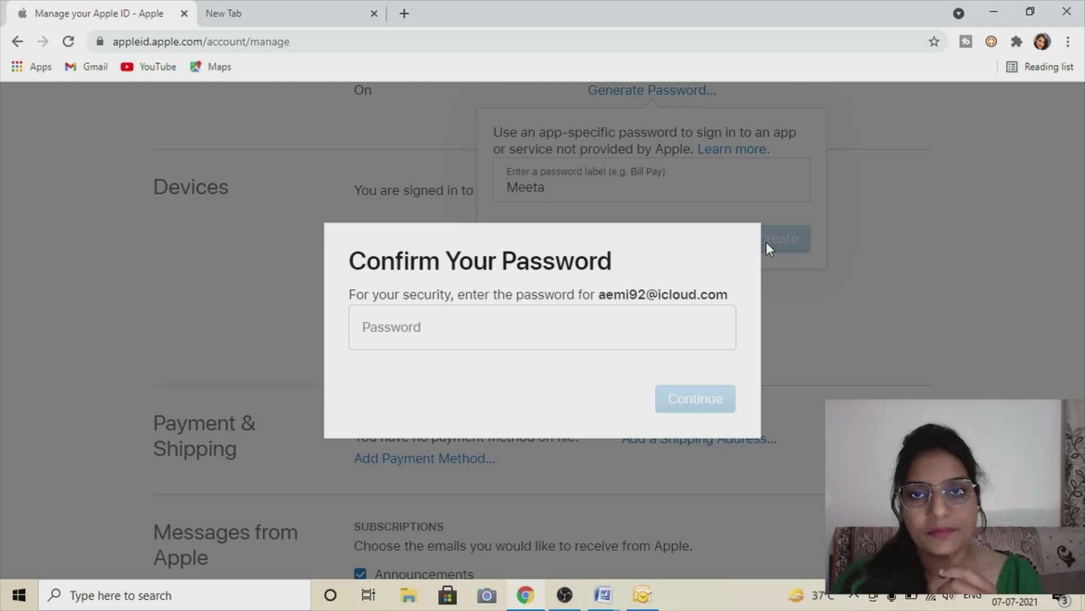
{"action": "left_click", "coordinate": [421, 337]}
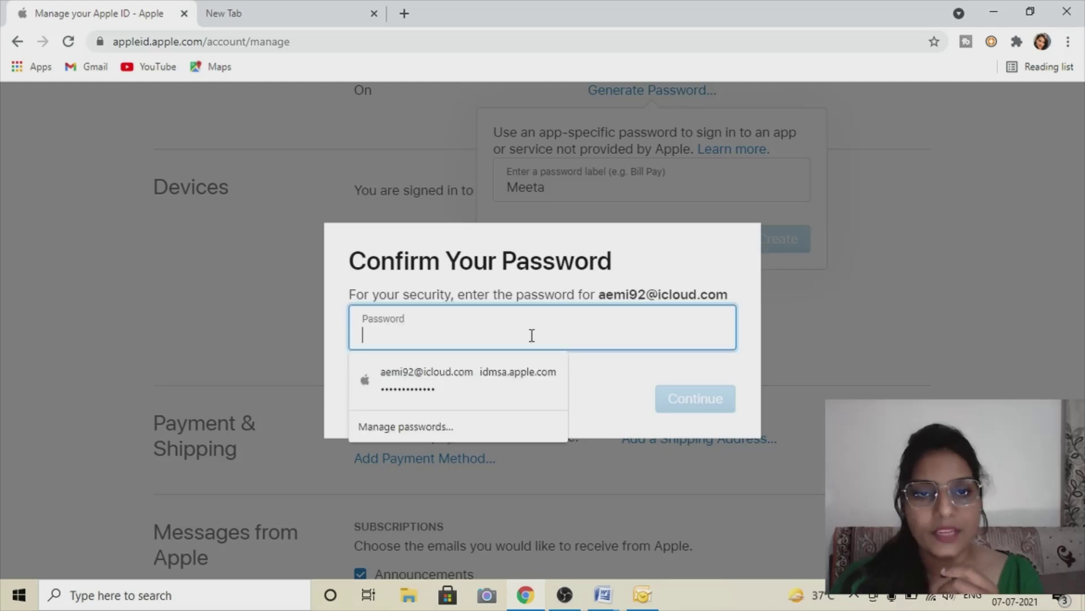
{"action": "left_click", "coordinate": [440, 390]}
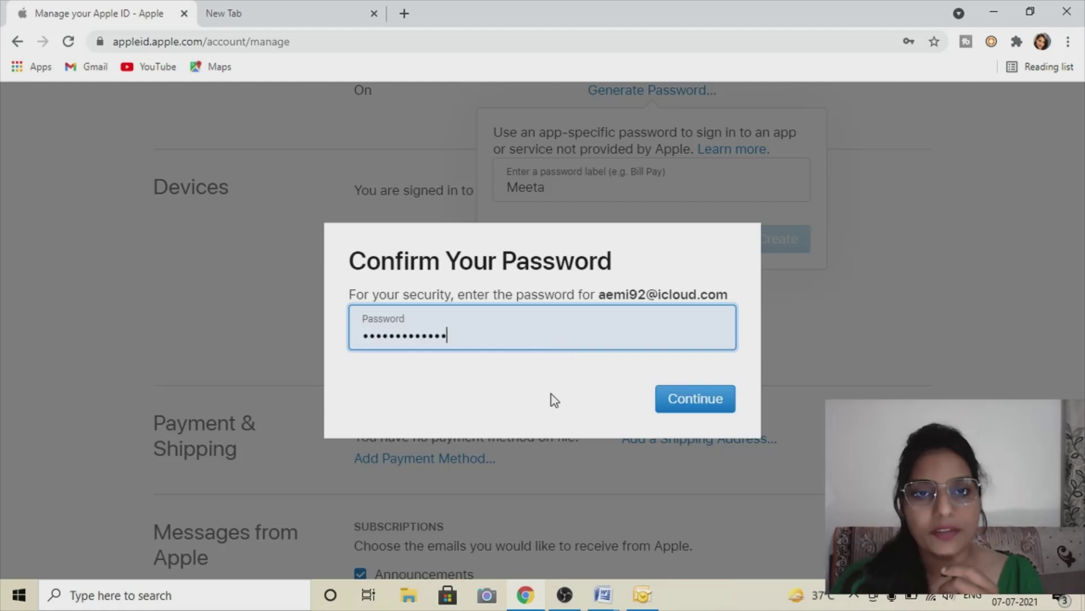
{"action": "left_click", "coordinate": [662, 419]}
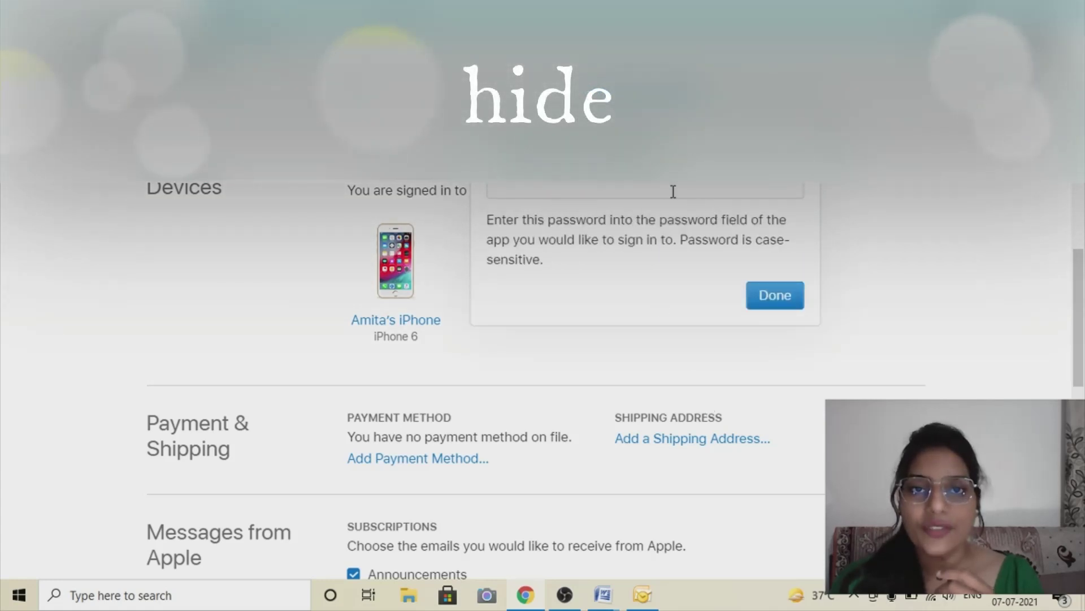
Copy the generated app-specific password and paste it into the blank Word Document1.
{"action": "left_click_drag", "start_coordinate": [667, 170], "coordinate": [503, 169]}
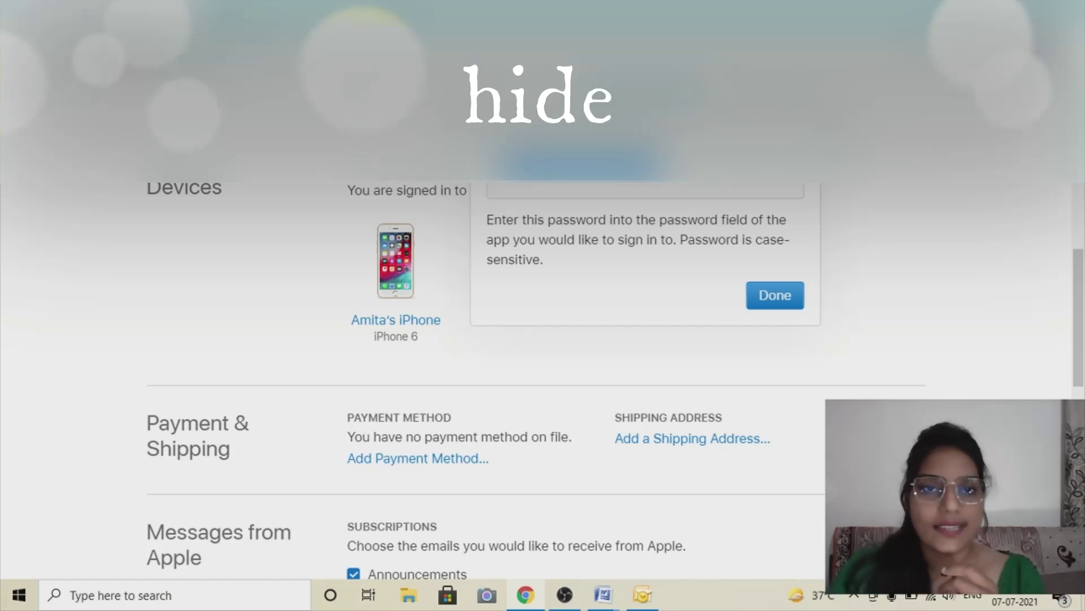
{"action": "left_click", "coordinate": [601, 604]}
{"action": "left_click", "coordinate": [659, 548]}
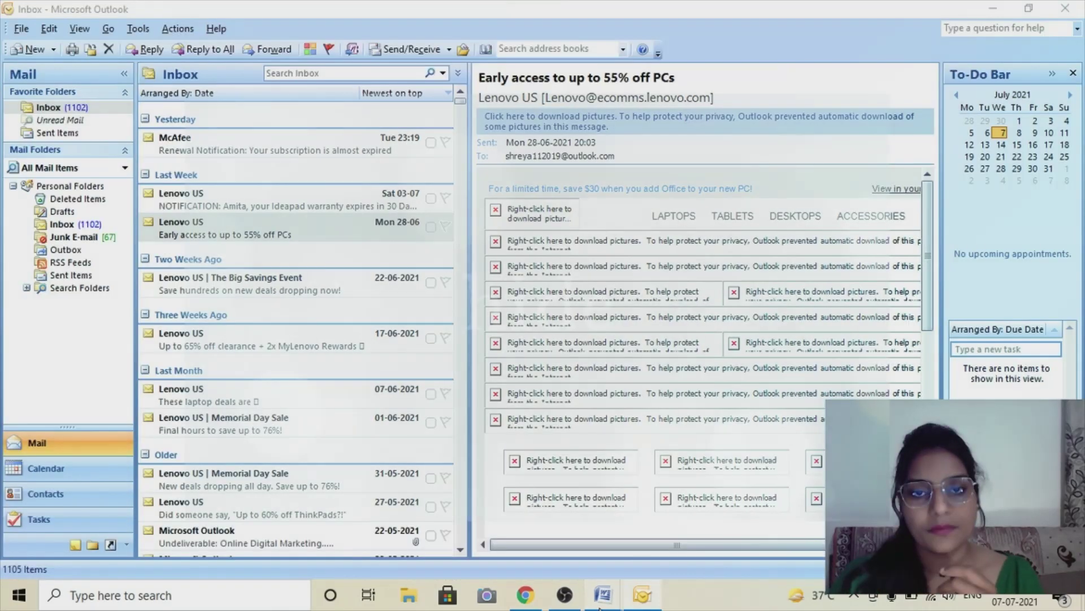
{"action": "left_click", "coordinate": [600, 604]}
{"action": "left_click", "coordinate": [673, 558]}
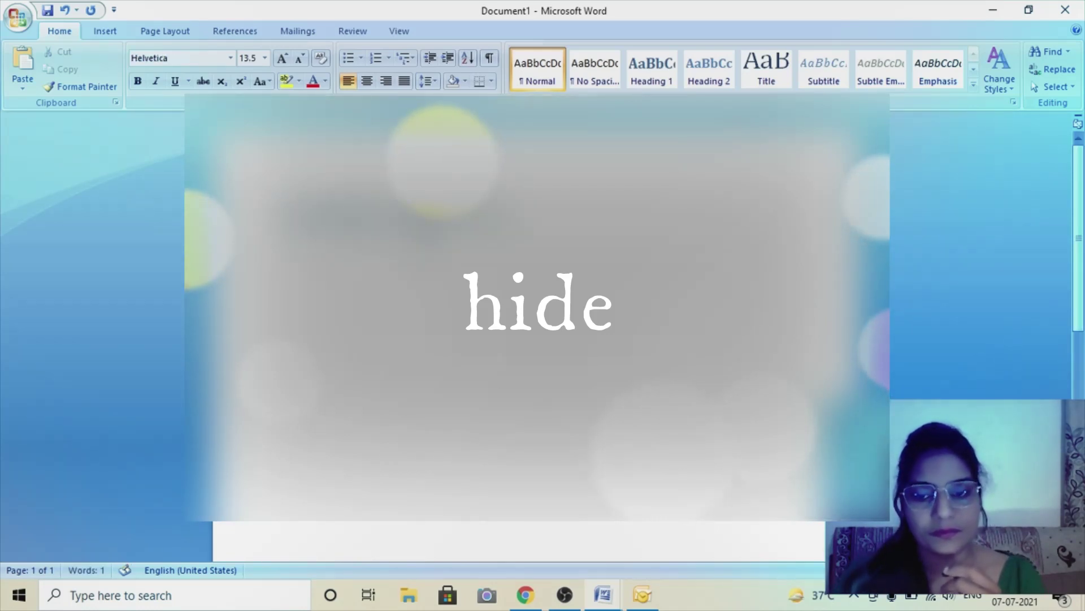
{"action": "key", "text": "ctrl+v"}
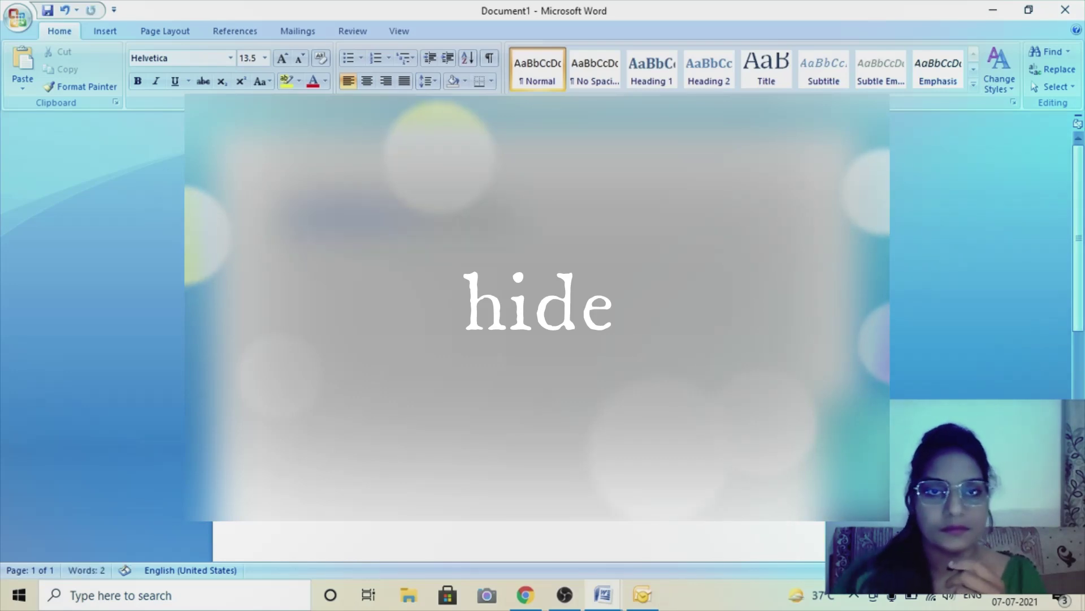
Go back to the Apple ID page in Chrome, then switch to the New Tab Google page.
{"action": "left_click", "coordinate": [525, 595]}
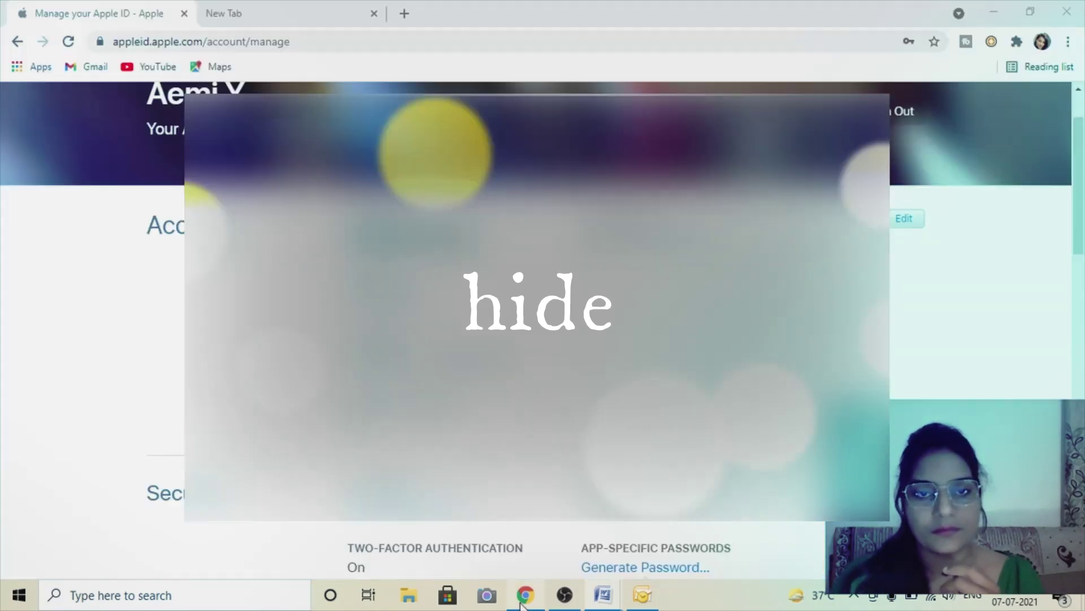
{"action": "scroll", "coordinate": [113, 339], "scroll_direction": "up", "scroll_amount": 2}
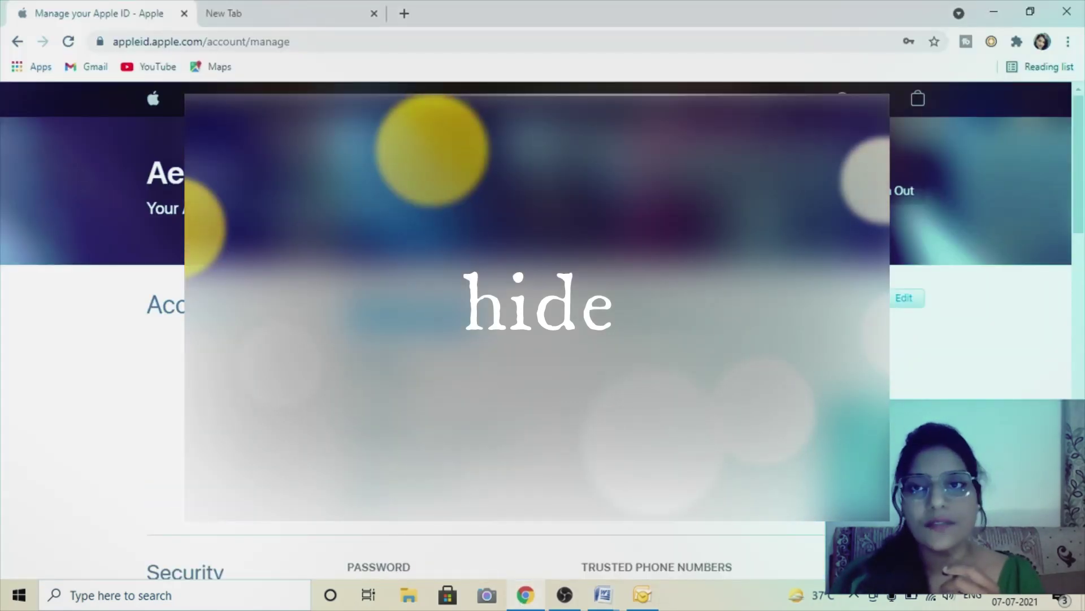
{"action": "scroll", "coordinate": [113, 340], "scroll_direction": "down", "scroll_amount": 8}
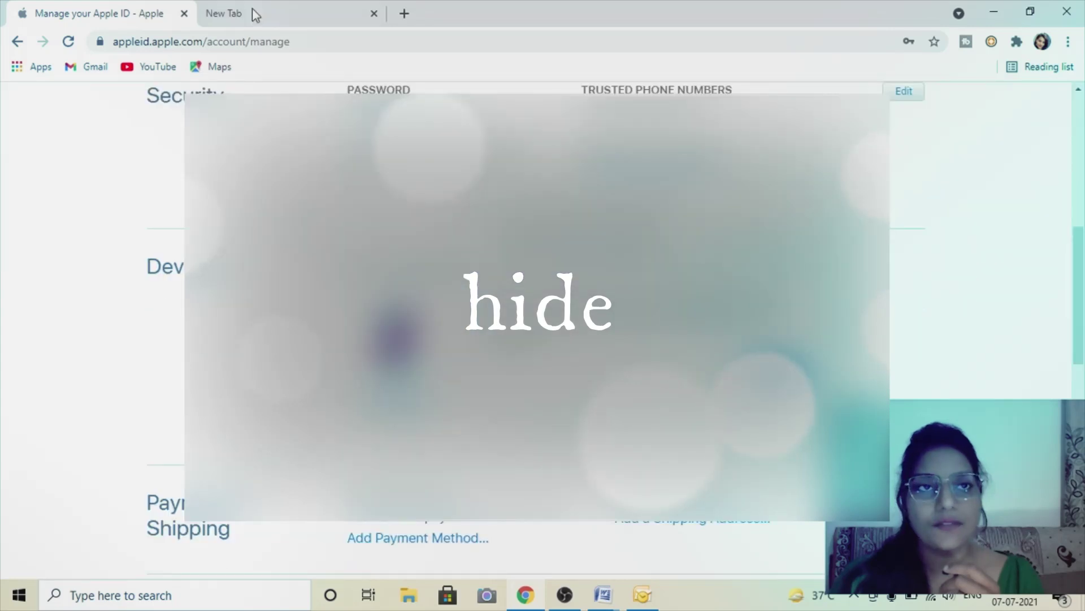
{"action": "left_click", "coordinate": [253, 14]}
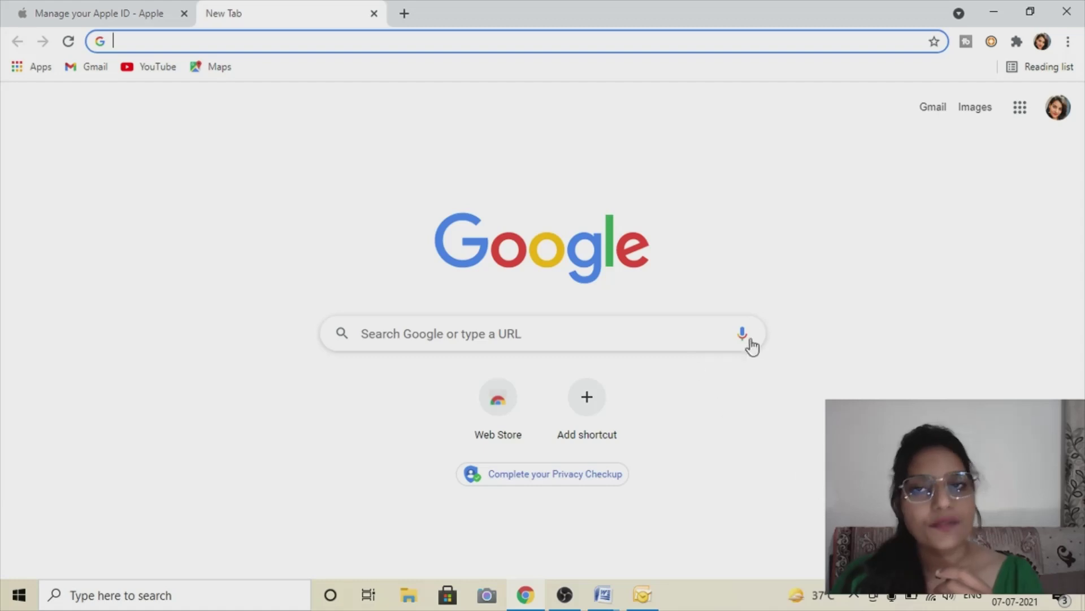
Bring the Microsoft Outlook Inbox window to the front from the taskbar.
{"action": "left_click", "coordinate": [645, 597]}
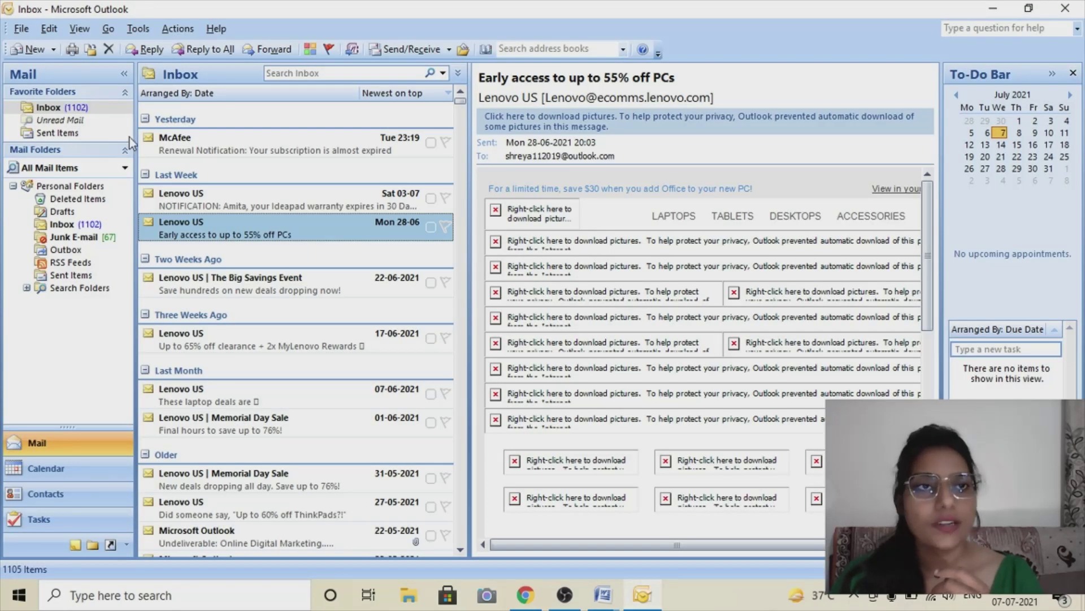
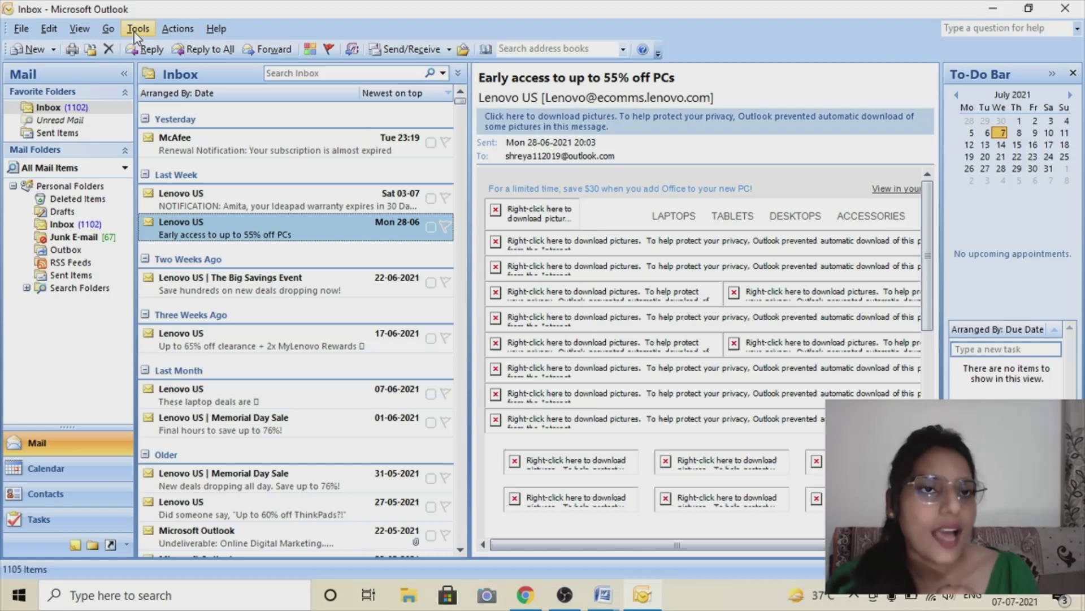
From Account Settings, add a new account with manual server setup, choosing Internet E-mail.
{"action": "left_click", "coordinate": [136, 29]}
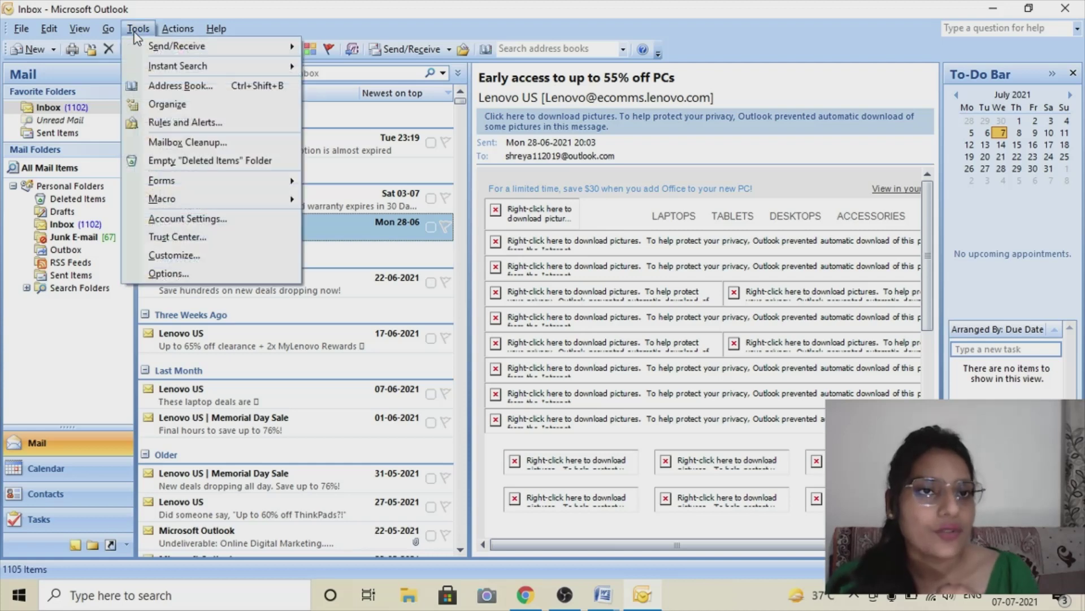
{"action": "left_click", "coordinate": [187, 223]}
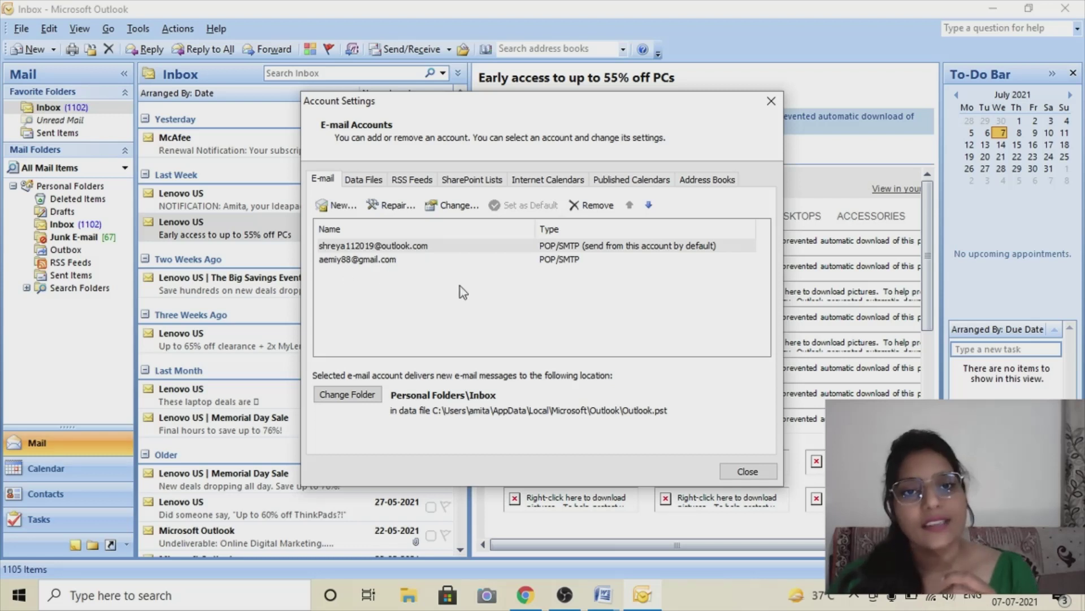
{"action": "left_click", "coordinate": [342, 205]}
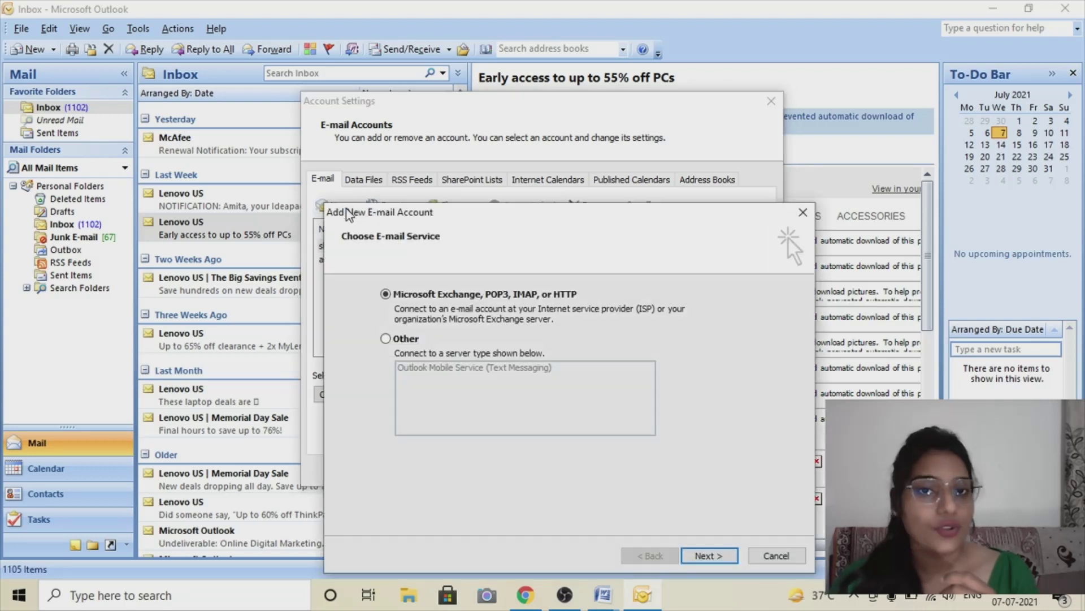
{"action": "left_click", "coordinate": [706, 557]}
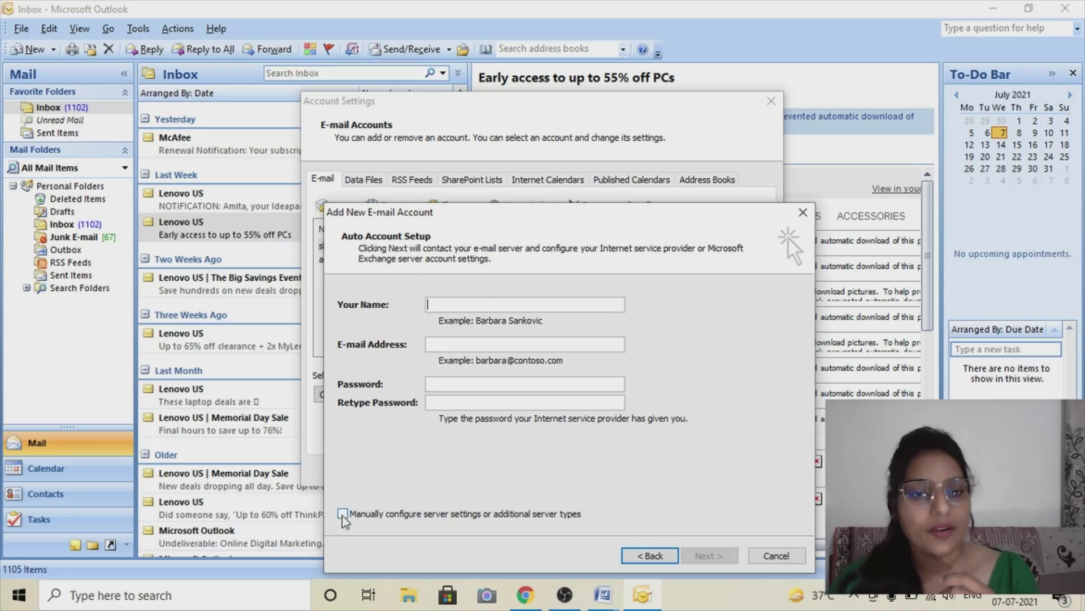
{"action": "left_click", "coordinate": [342, 513]}
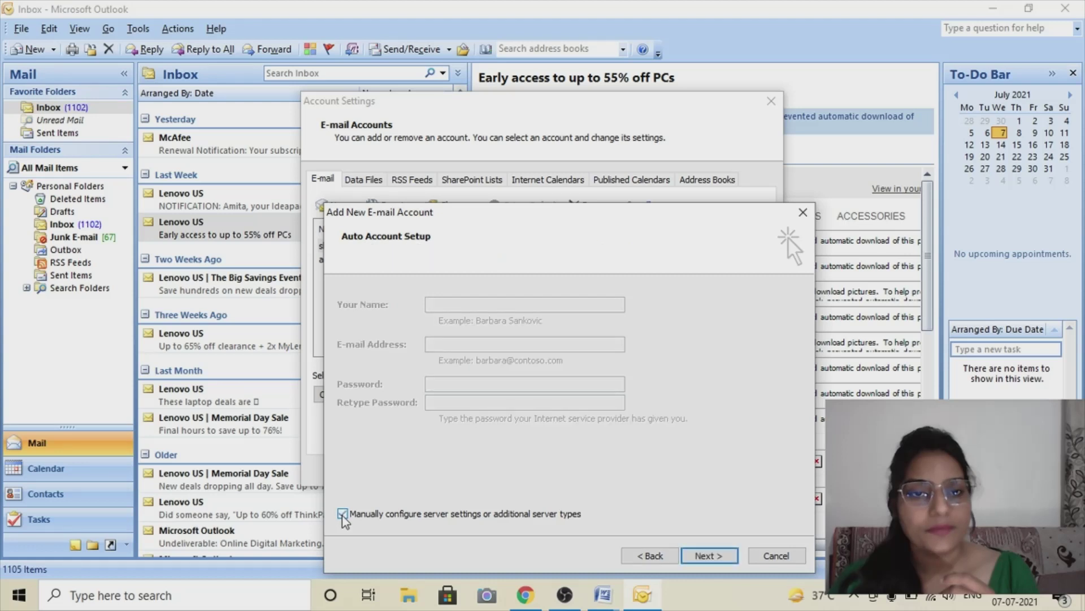
{"action": "left_click", "coordinate": [724, 566]}
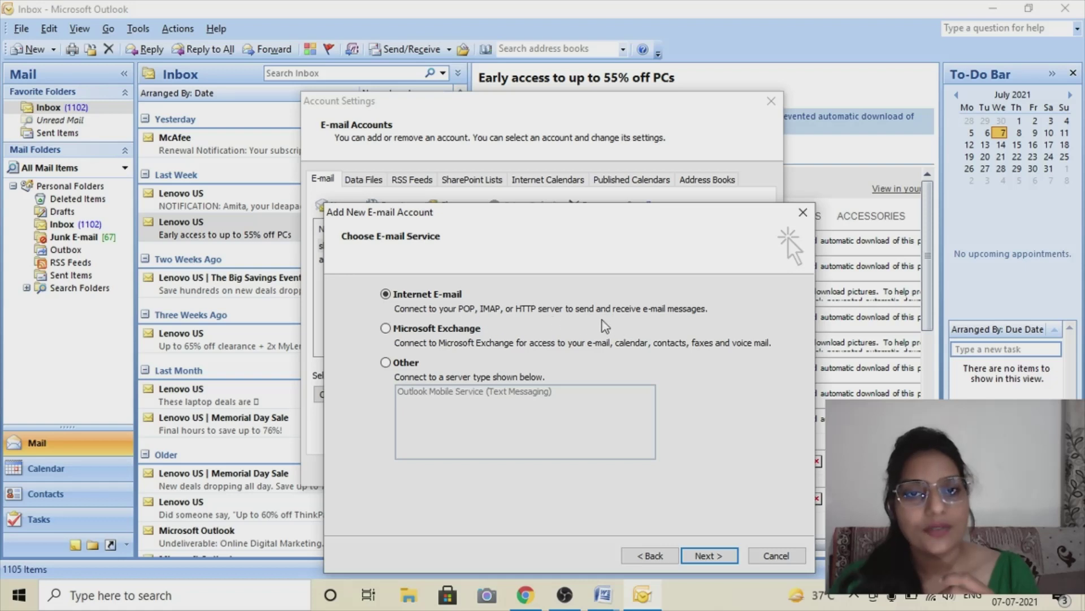
{"action": "left_click", "coordinate": [694, 557]}
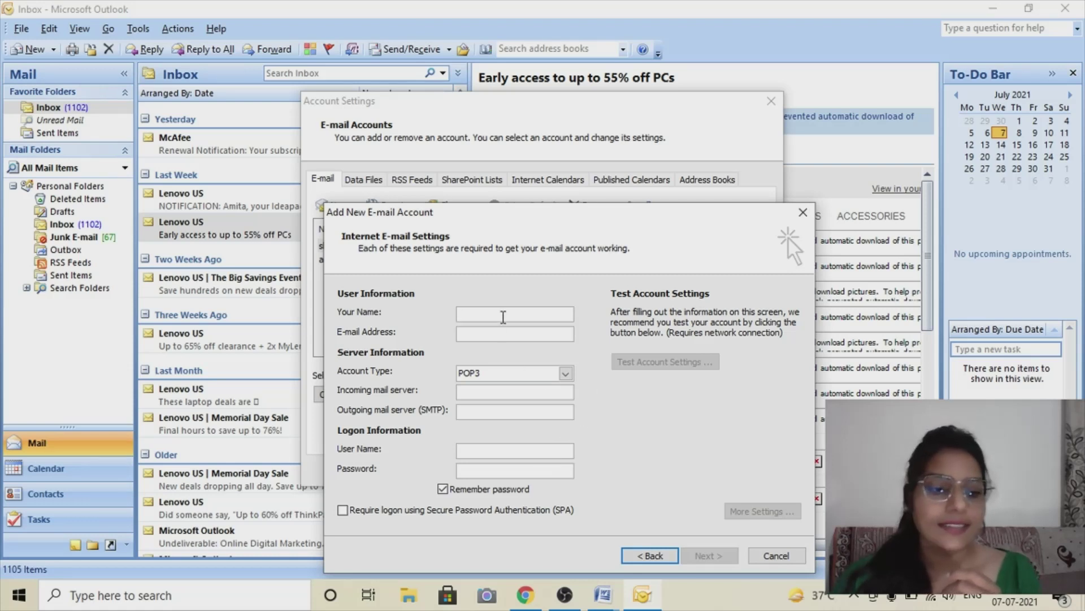
Enter the account holder's name, then visit the Word document to select text and return.
{"action": "type", "text": "A"}
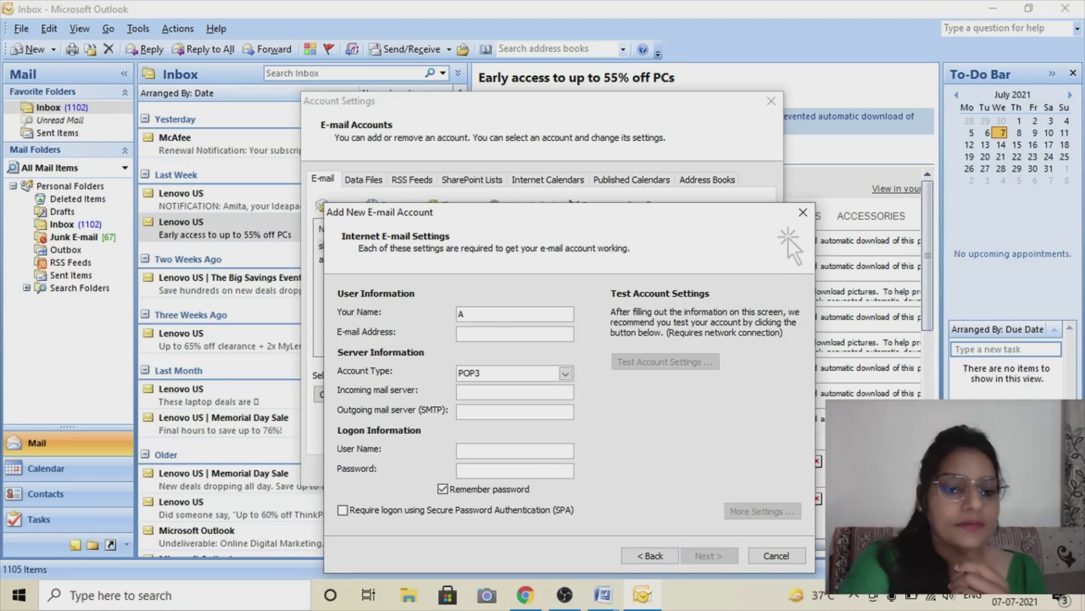
{"action": "type", "text": "emi"}
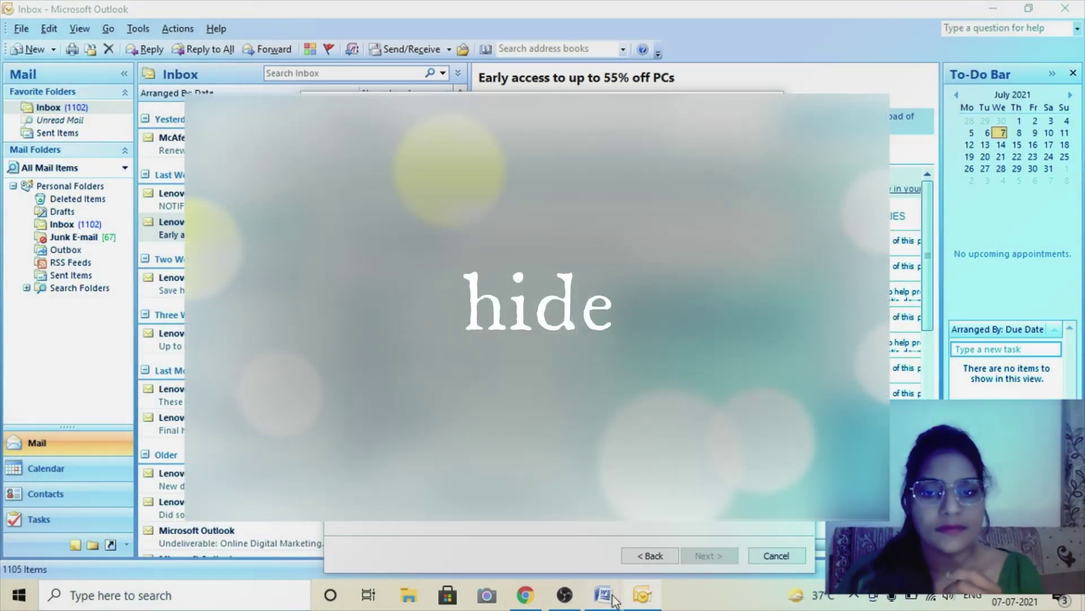
{"action": "mouse_move", "coordinate": [614, 600]}
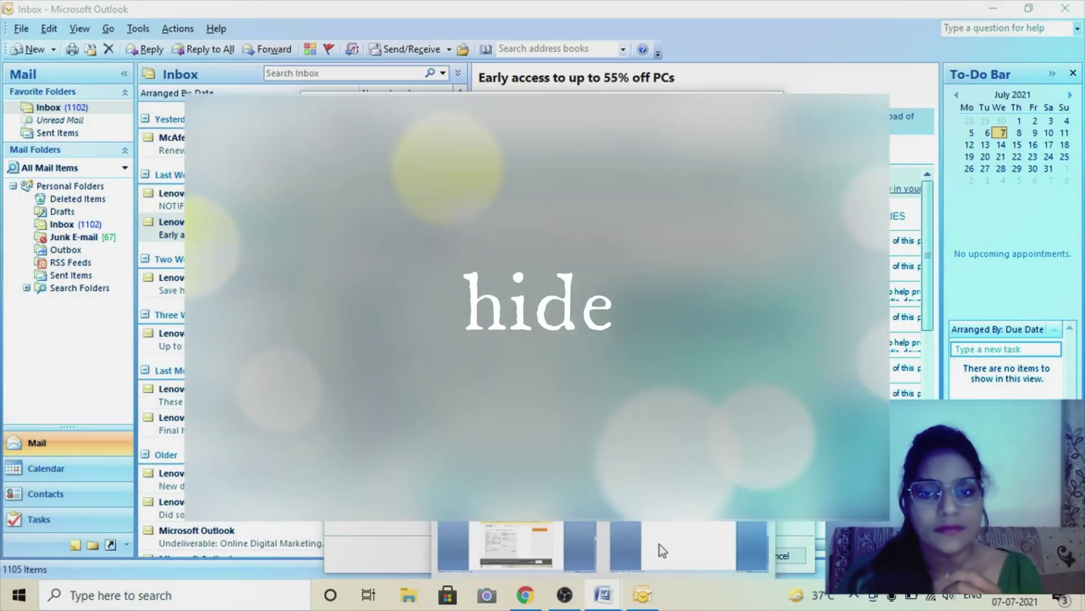
{"action": "left_click", "coordinate": [662, 547]}
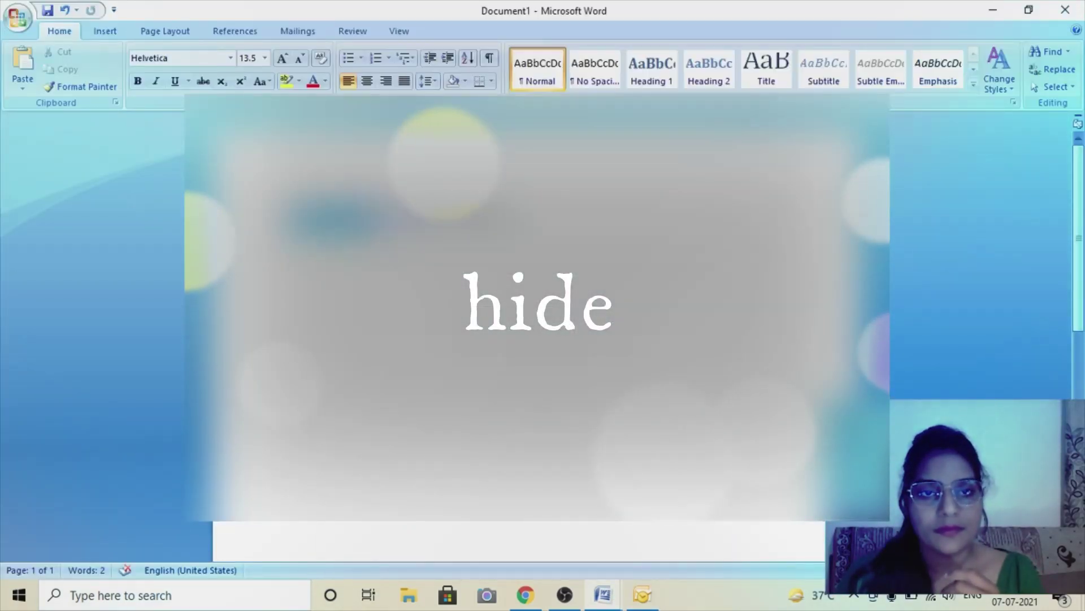
{"action": "key", "text": "ctrl+shift+Left"}
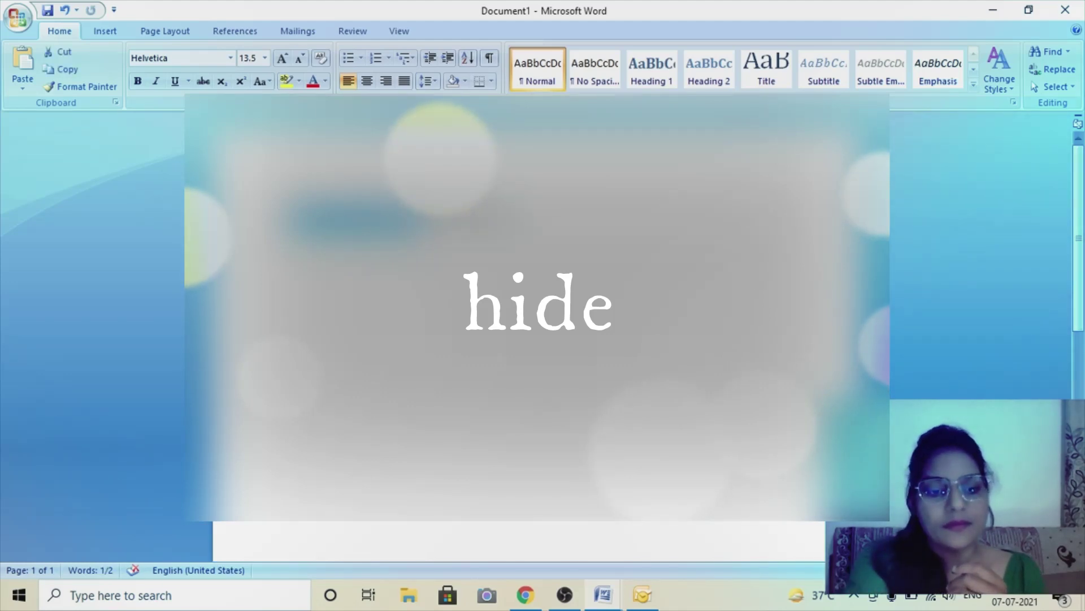
{"action": "left_click", "coordinate": [642, 595]}
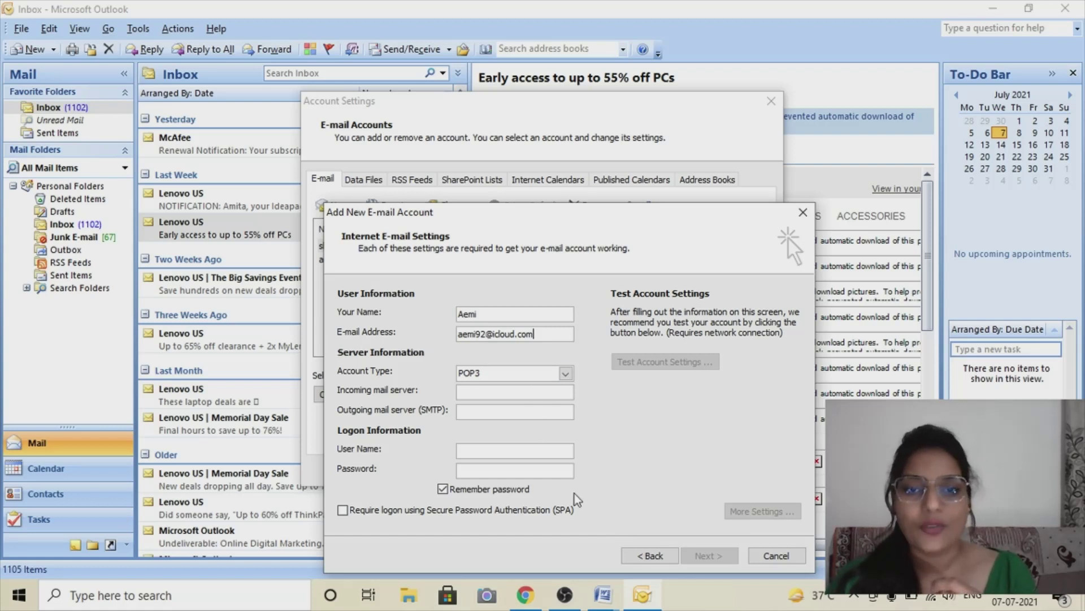
Set the account type to IMAP with servers imap.mail.me.com and smtp.mail.me.com.
{"action": "left_click", "coordinate": [500, 395]}
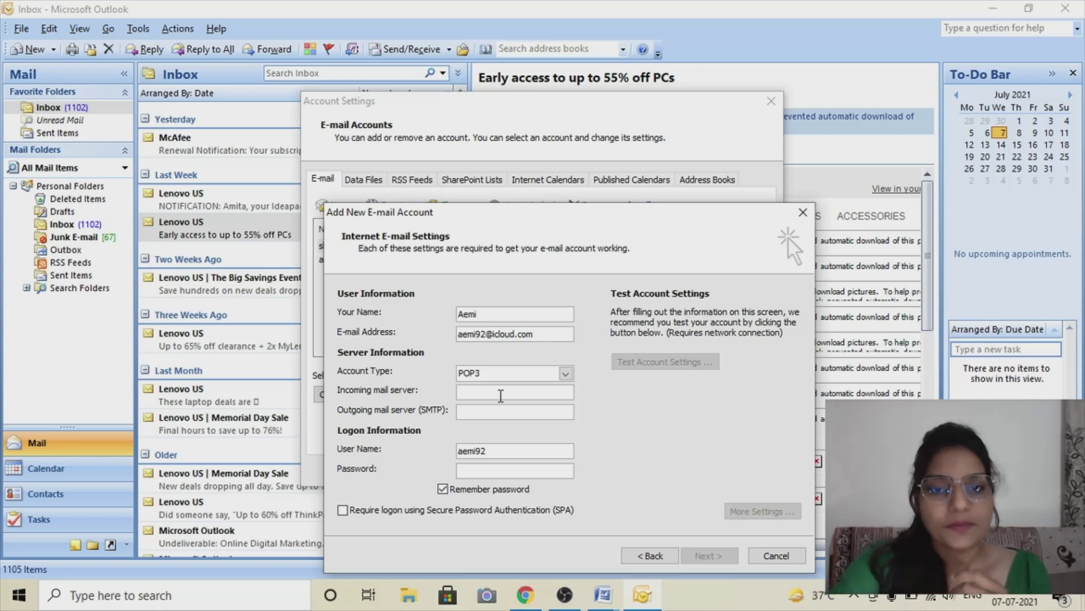
{"action": "left_click", "coordinate": [566, 373]}
{"action": "left_click", "coordinate": [516, 401]}
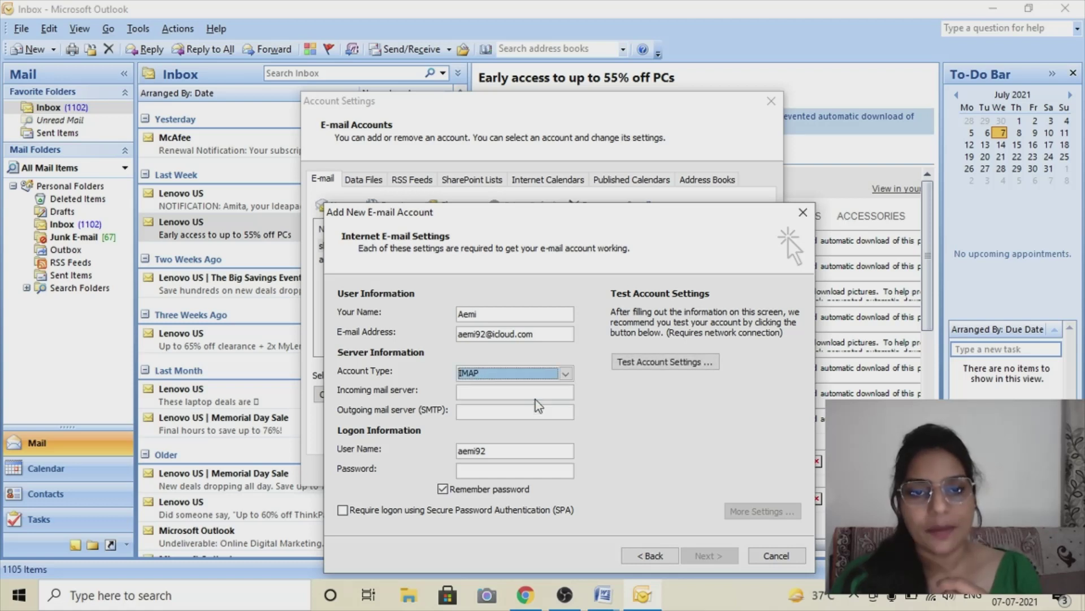
{"action": "left_click", "coordinate": [516, 392]}
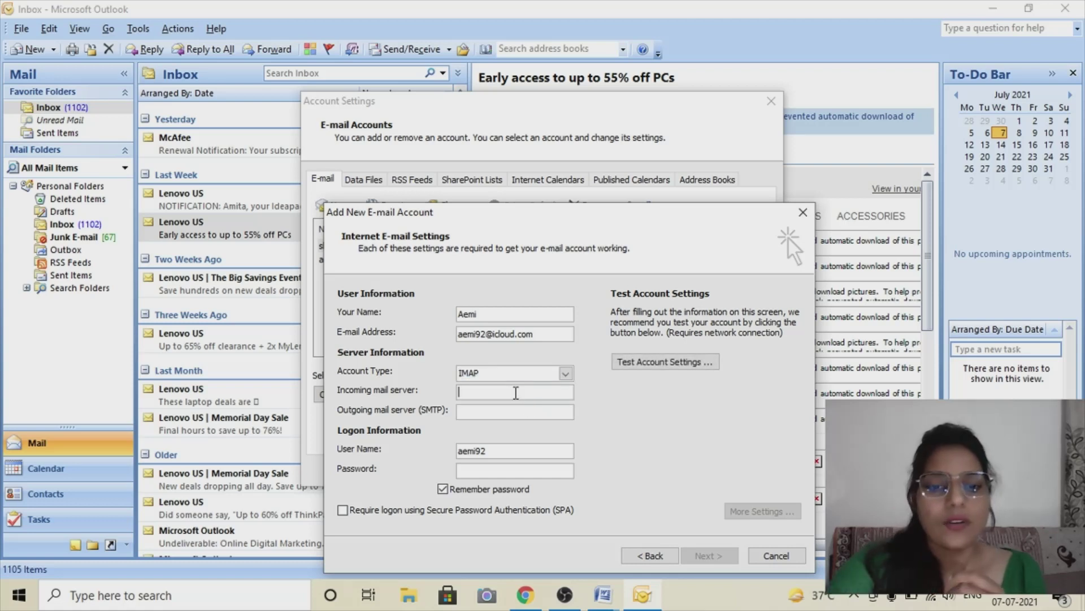
{"action": "type", "text": "im"}
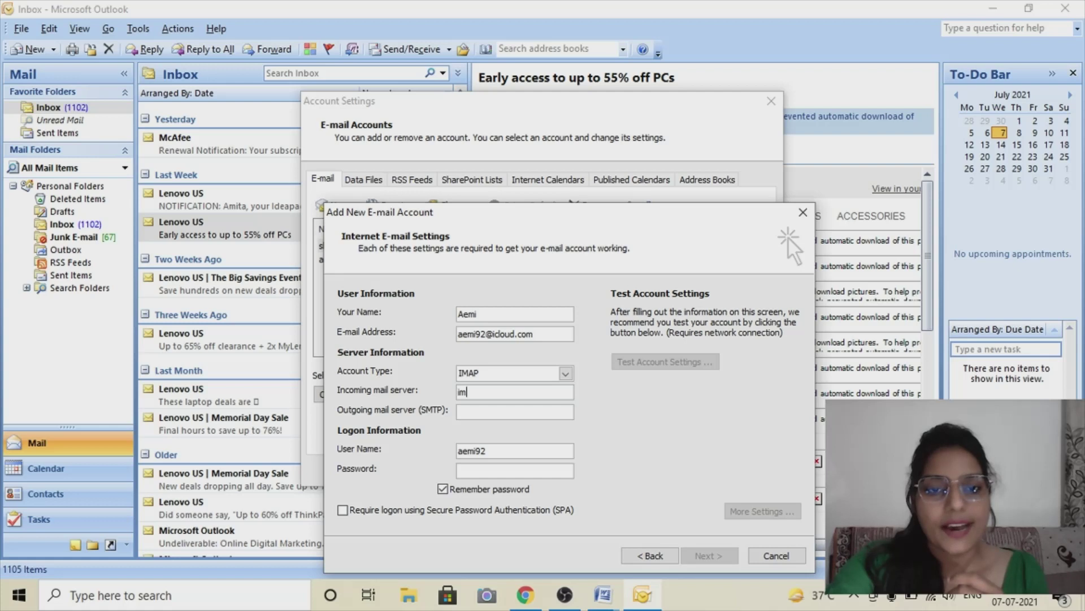
{"action": "type", "text": "ap"}
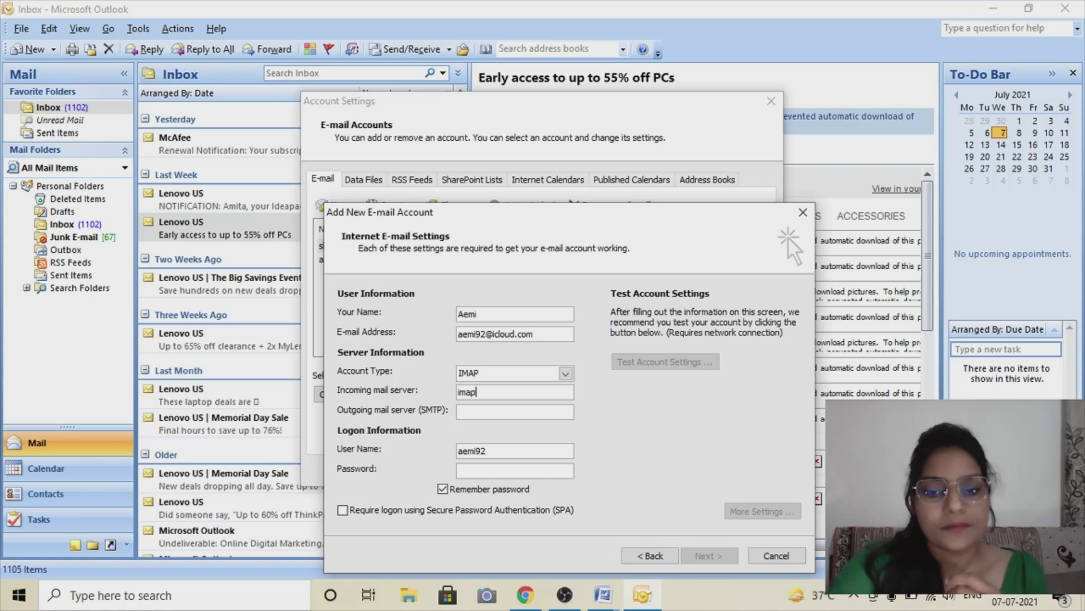
{"action": "type", "text": ".ma"}
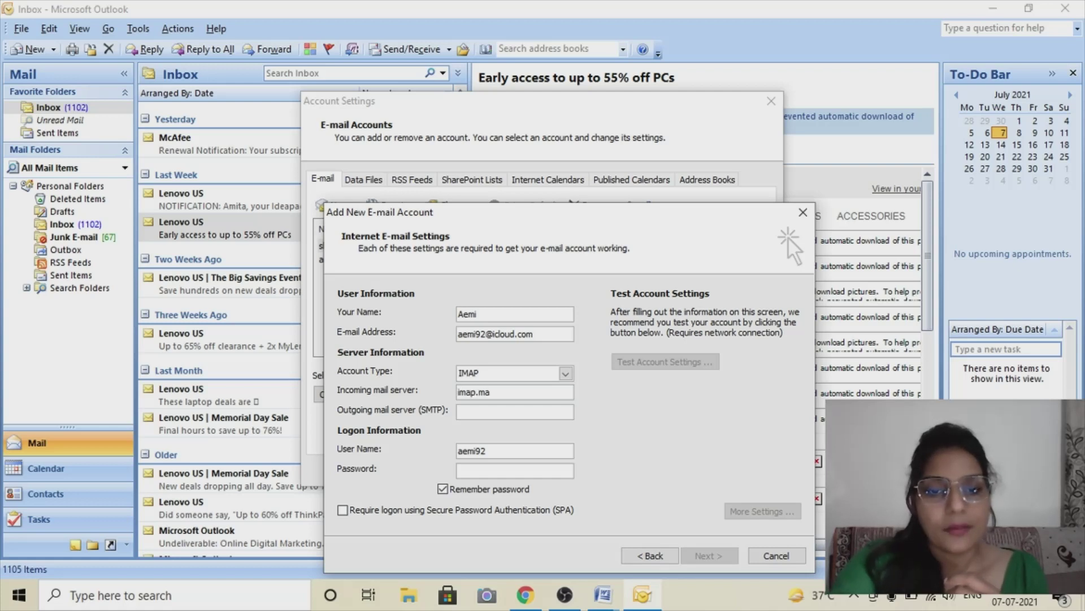
{"action": "type", "text": "il."}
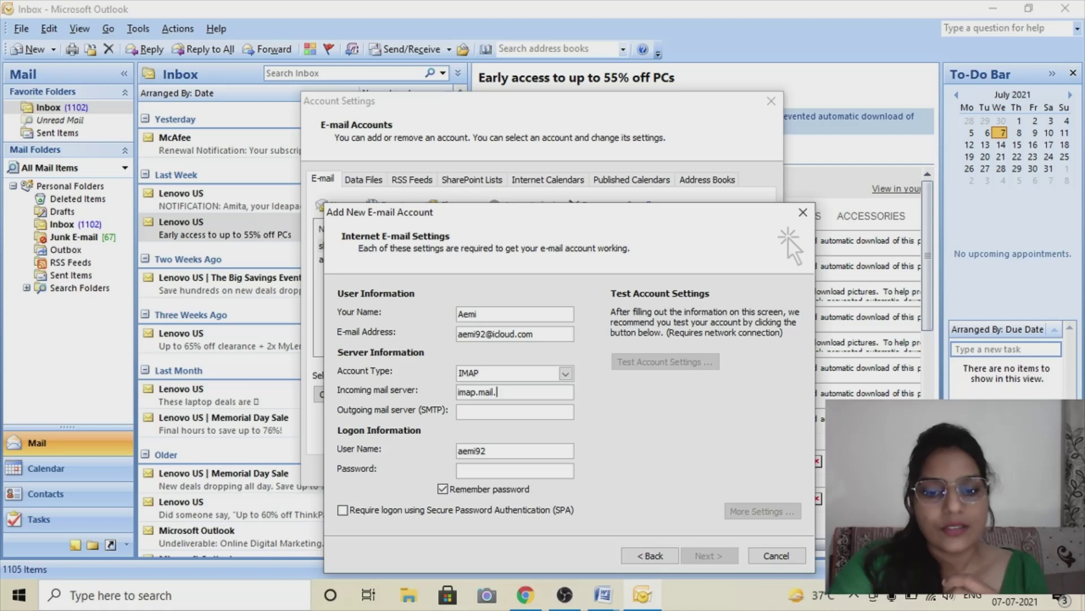
{"action": "type", "text": "me.com"}
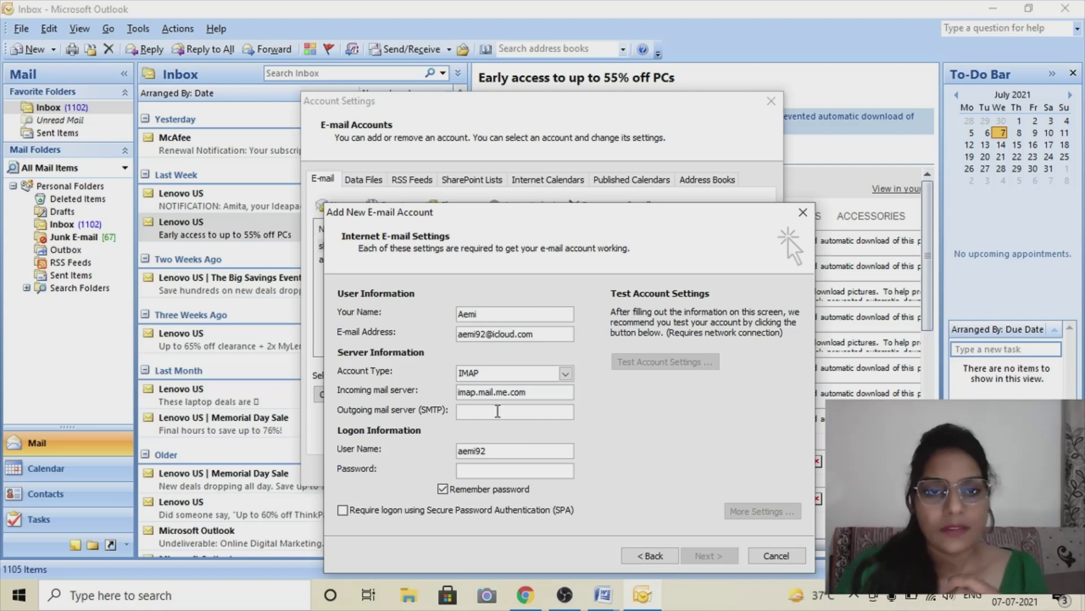
{"action": "type", "text": "smt"}
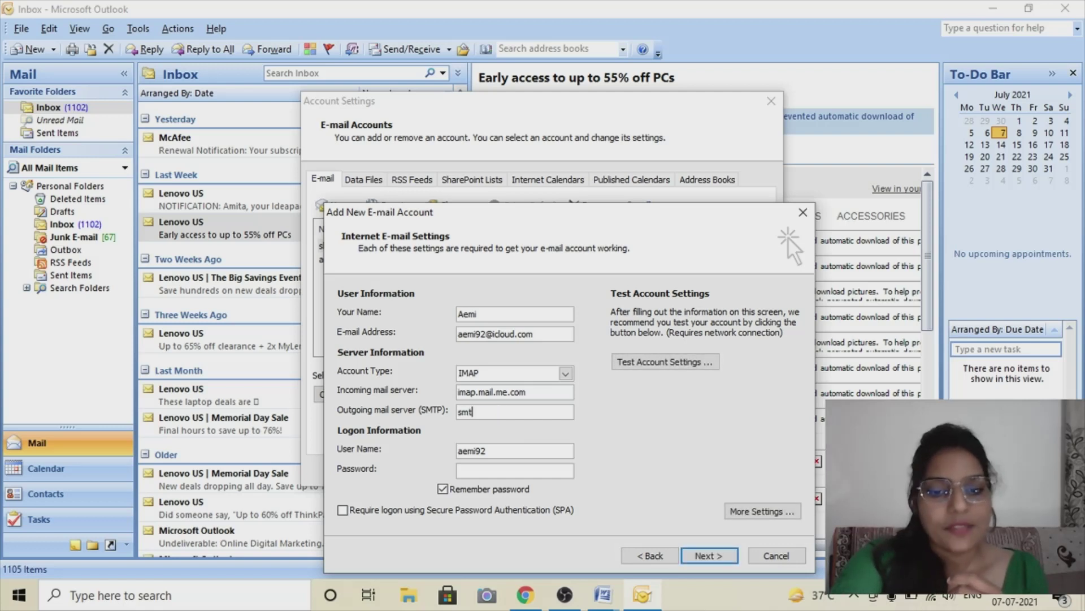
{"action": "type", "text": "p.mail"}
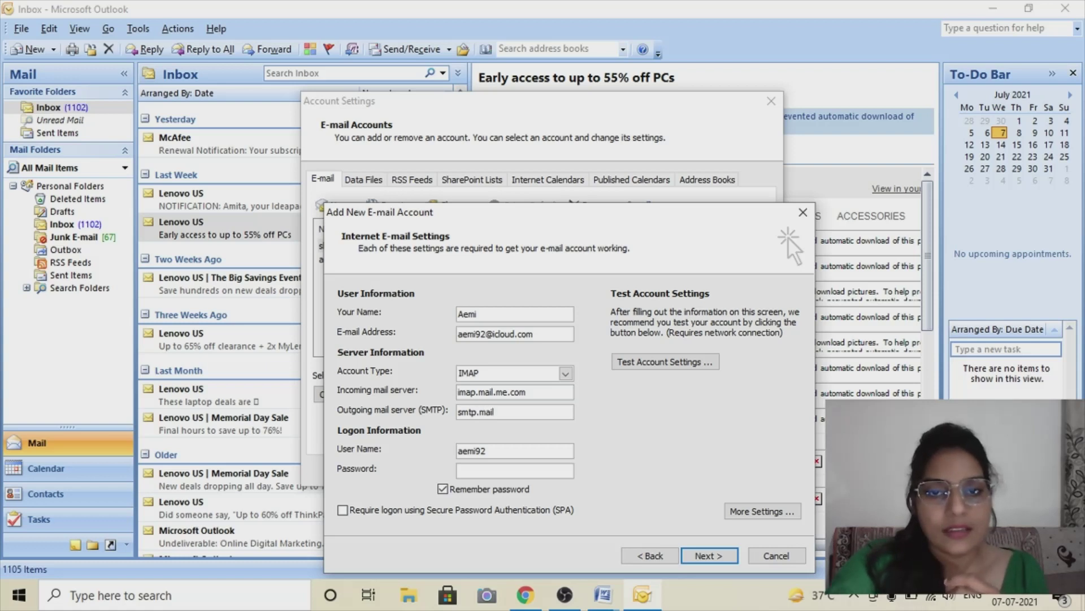
{"action": "type", "text": ".me"}
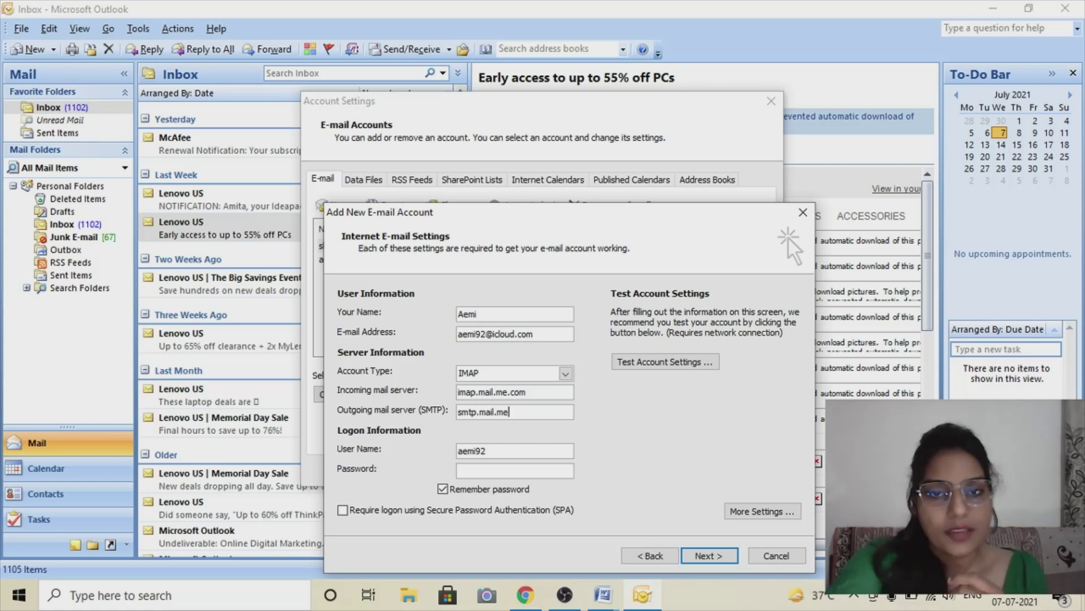
{"action": "type", "text": ".com"}
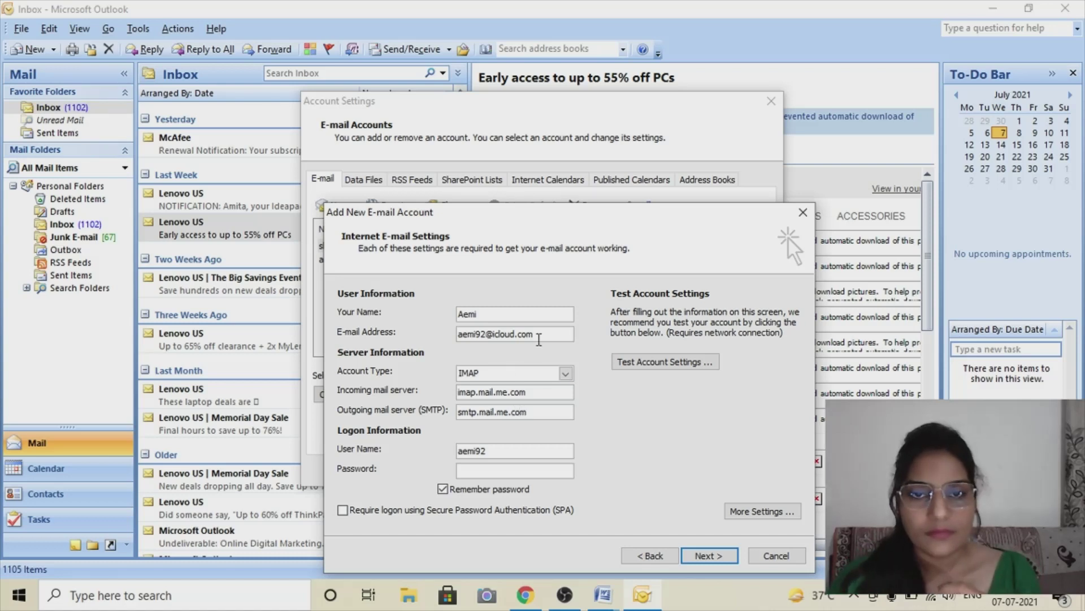
Replace the logon user name with the full iCloud e-mail address.
{"action": "left_click_drag", "start_coordinate": [533, 334], "coordinate": [452, 342]}
{"action": "key", "text": "ctrl+c"}
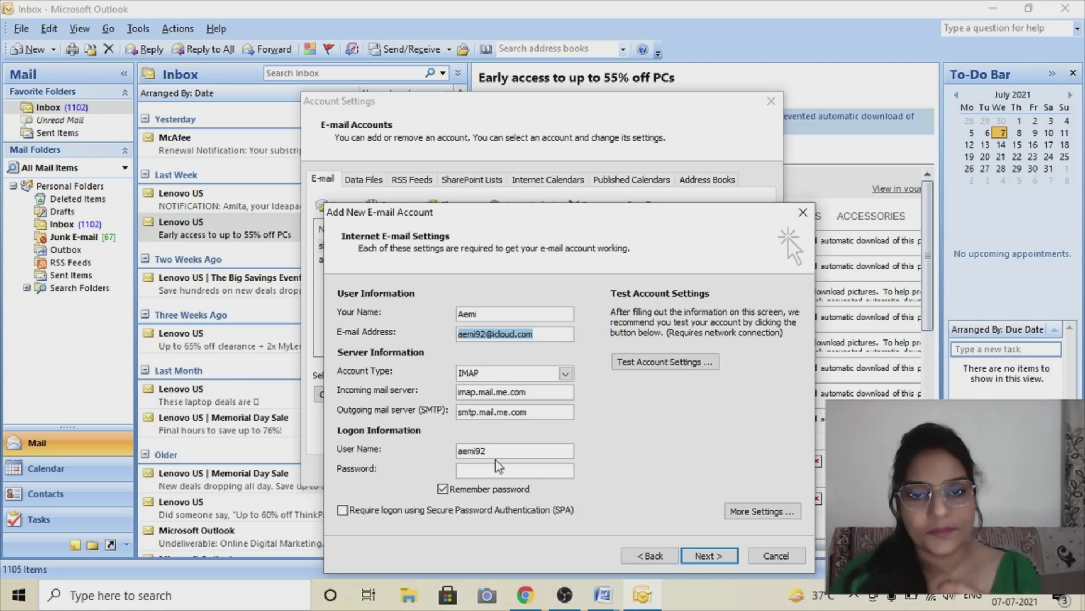
{"action": "left_click_drag", "start_coordinate": [495, 451], "coordinate": [459, 455]}
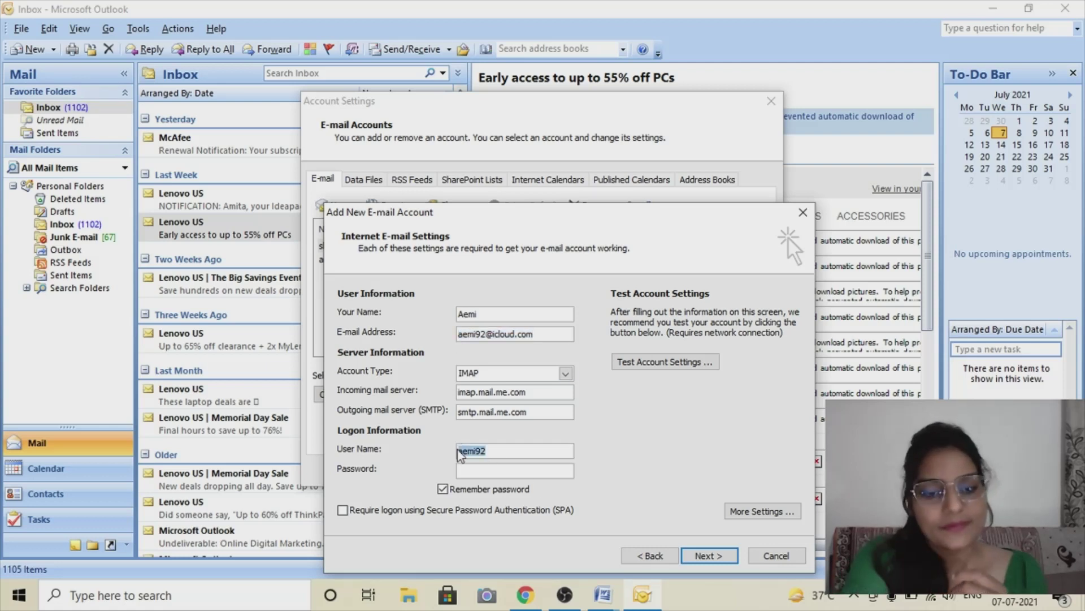
{"action": "key", "text": "ctrl+v"}
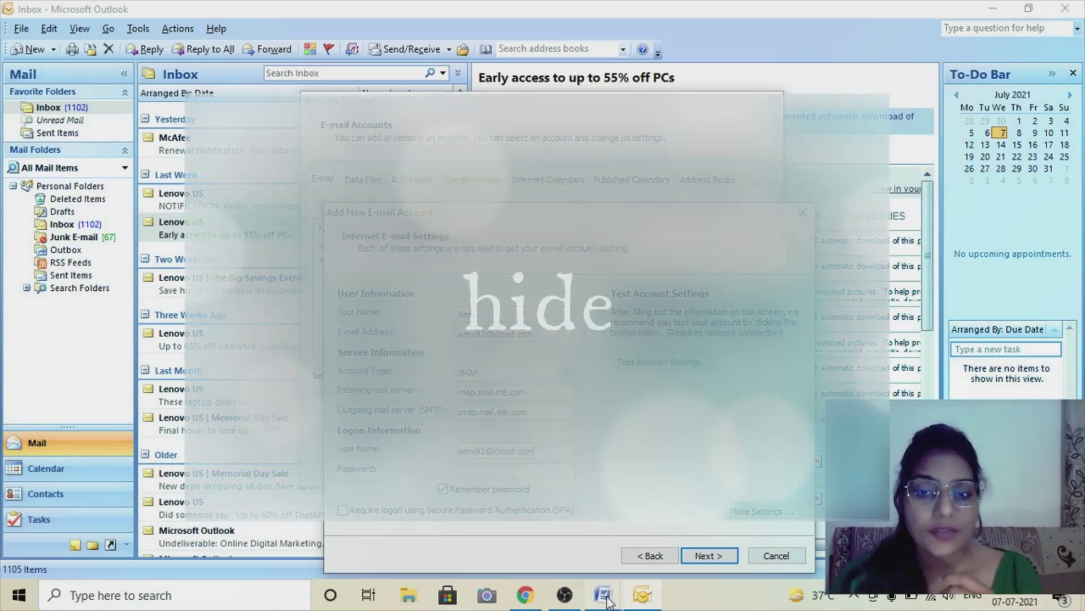
Paste the account password copied from the Word document and open More Settings.
{"action": "mouse_move", "coordinate": [606, 600]}
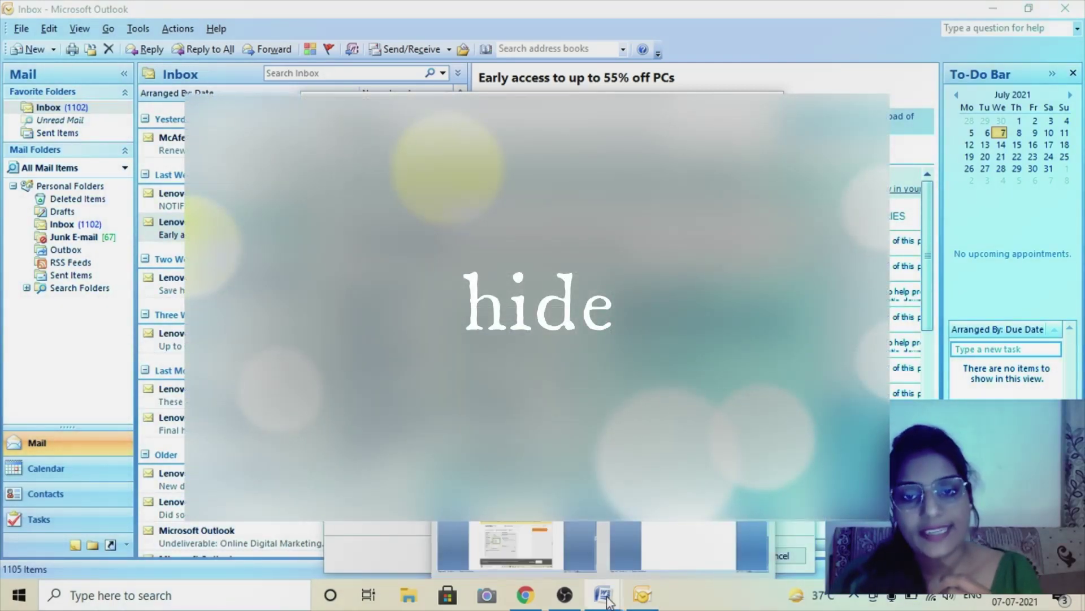
{"action": "left_click", "coordinate": [667, 568]}
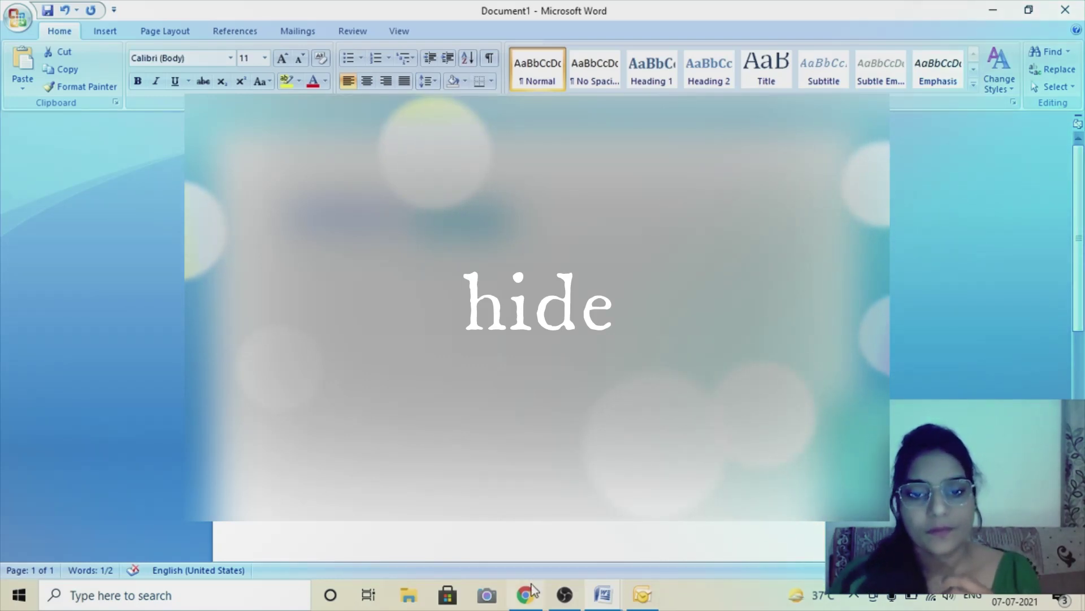
{"action": "mouse_move", "coordinate": [544, 592]}
{"action": "left_click", "coordinate": [641, 596]}
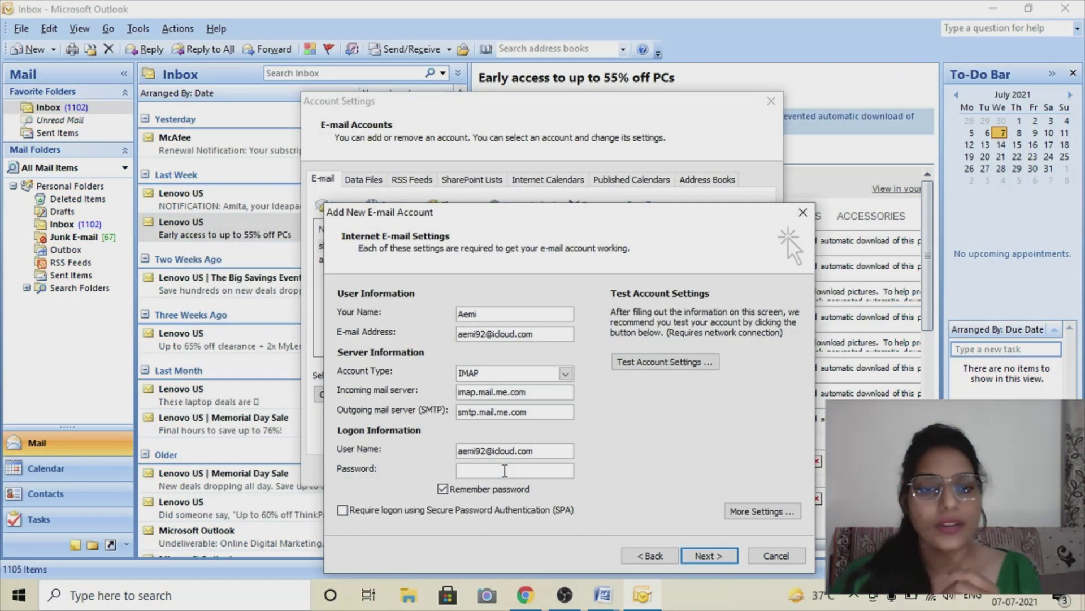
{"action": "left_click", "coordinate": [505, 469]}
{"action": "key", "text": "ctrl+v"}
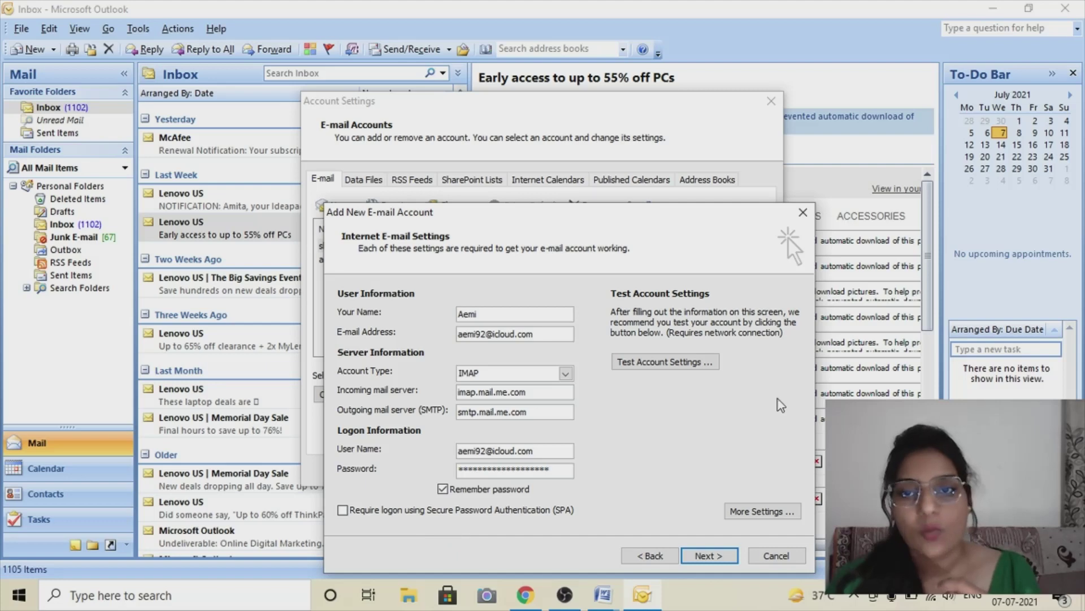
{"action": "left_click", "coordinate": [749, 510]}
{"action": "left_click", "coordinate": [750, 509]}
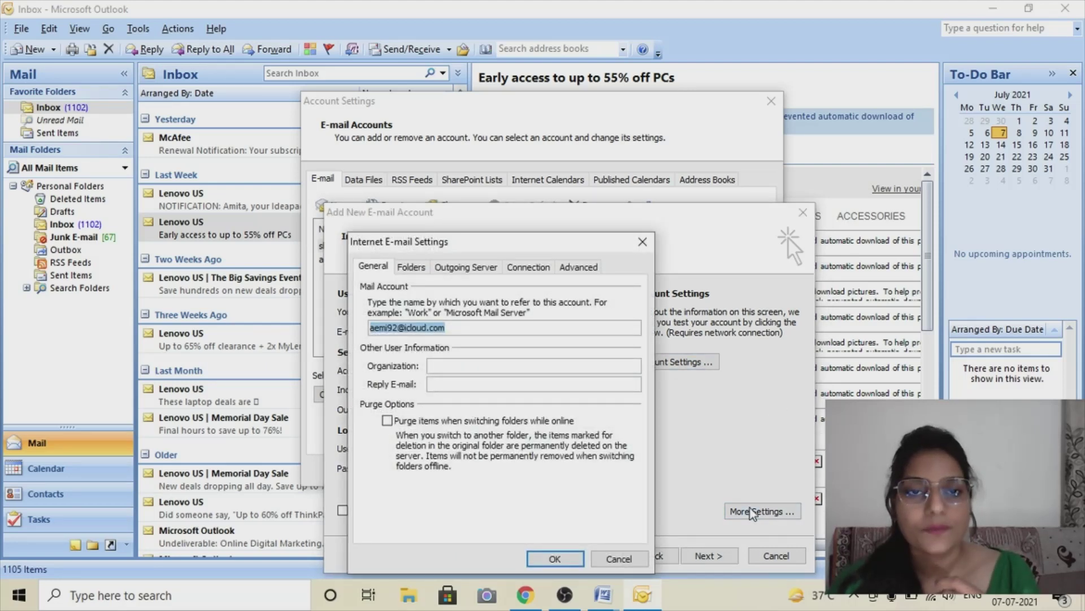
Require outgoing SMTP authentication using the incoming server's settings, then reach the Advanced port settings.
{"action": "left_click", "coordinate": [643, 241]}
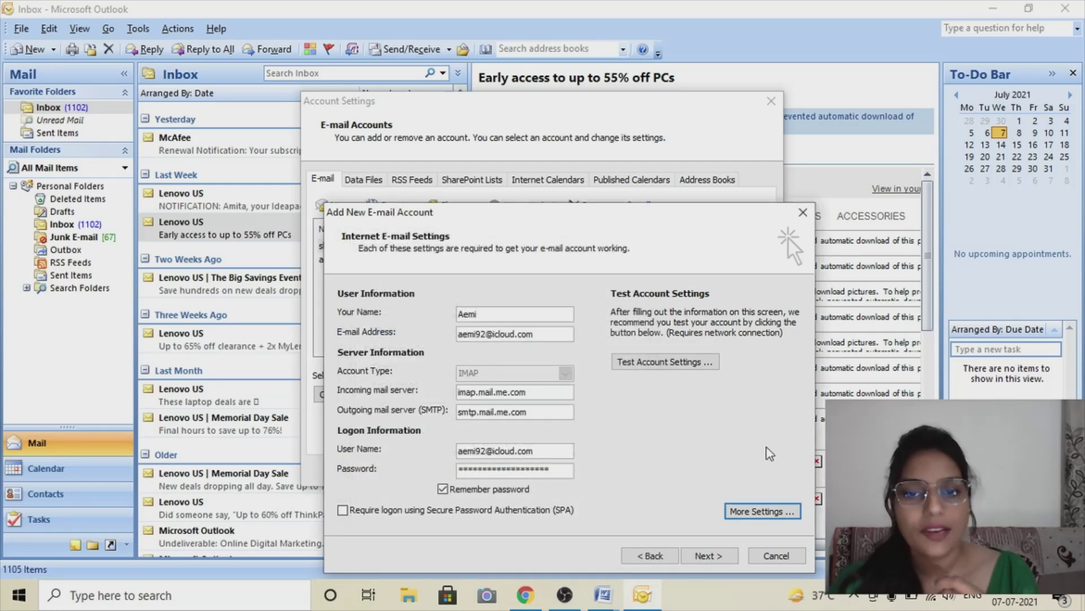
{"action": "left_click", "coordinate": [766, 519]}
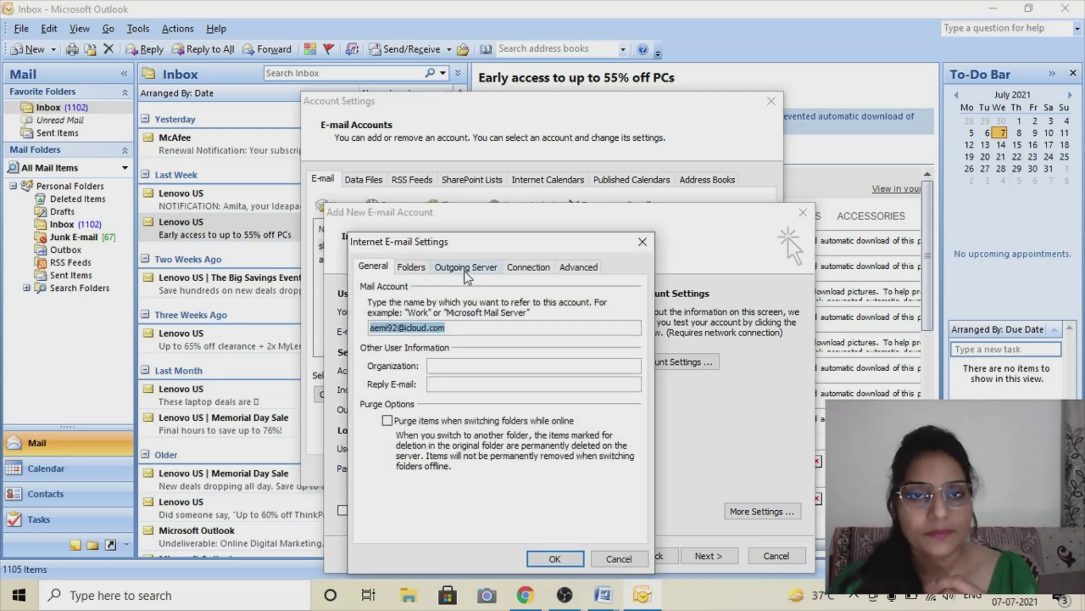
{"action": "left_click", "coordinate": [463, 270]}
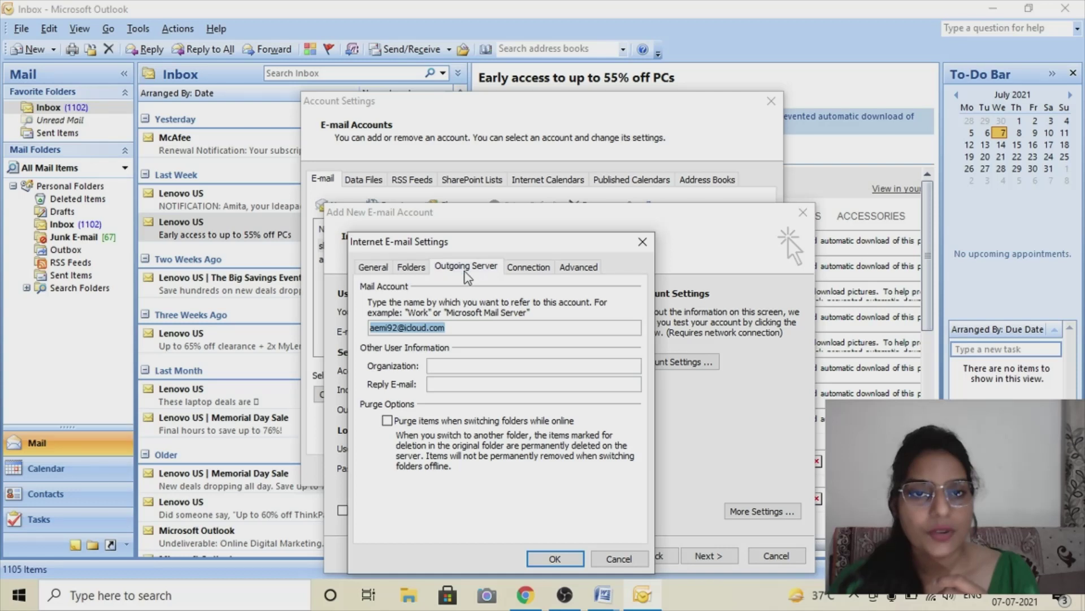
{"action": "left_click", "coordinate": [366, 288]}
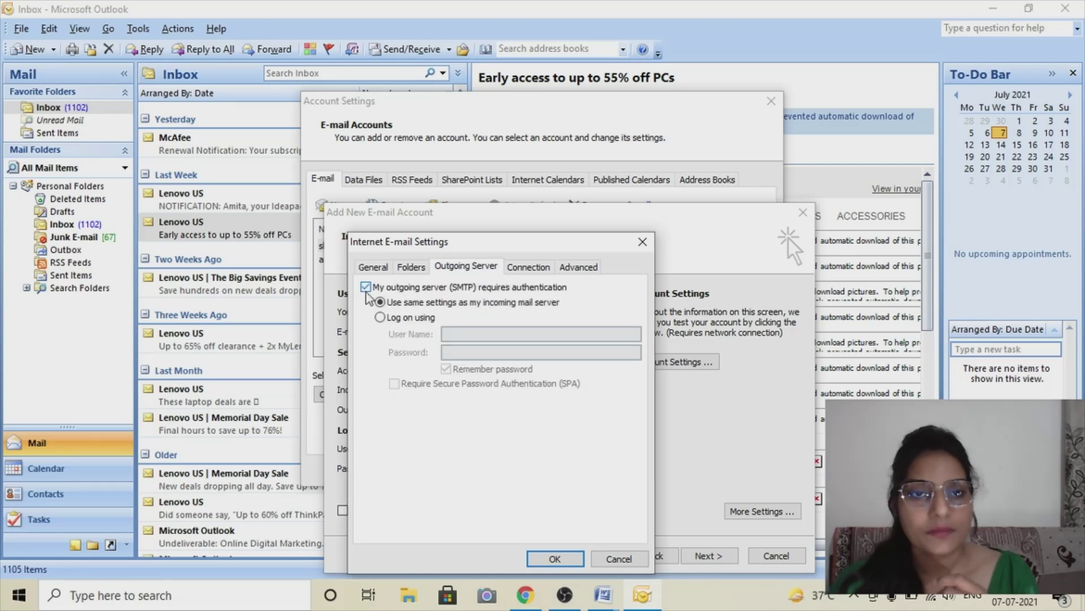
{"action": "left_click", "coordinate": [555, 559]}
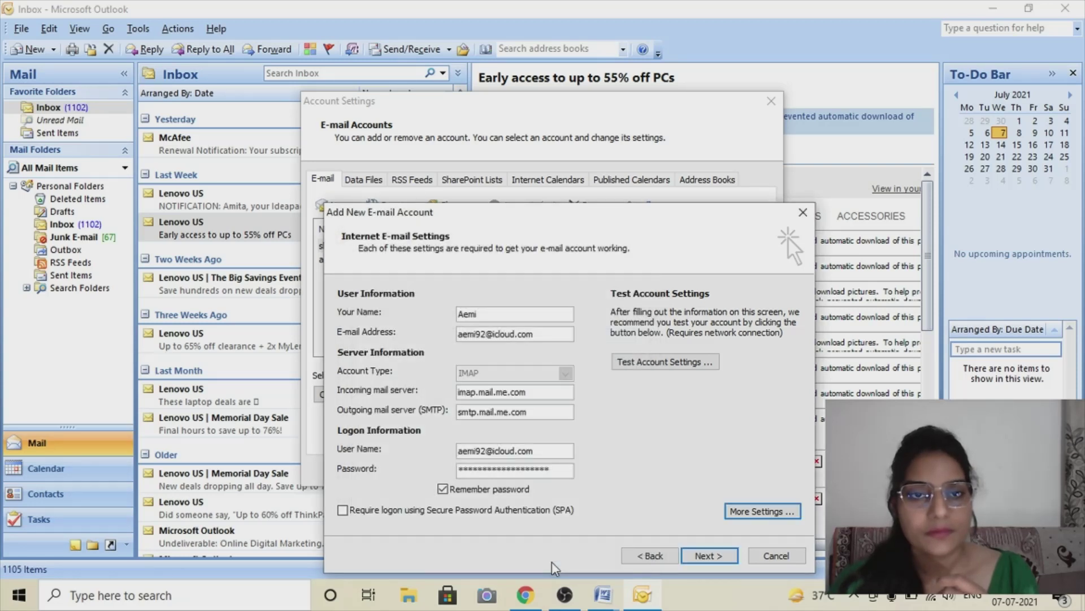
{"action": "left_click", "coordinate": [776, 514]}
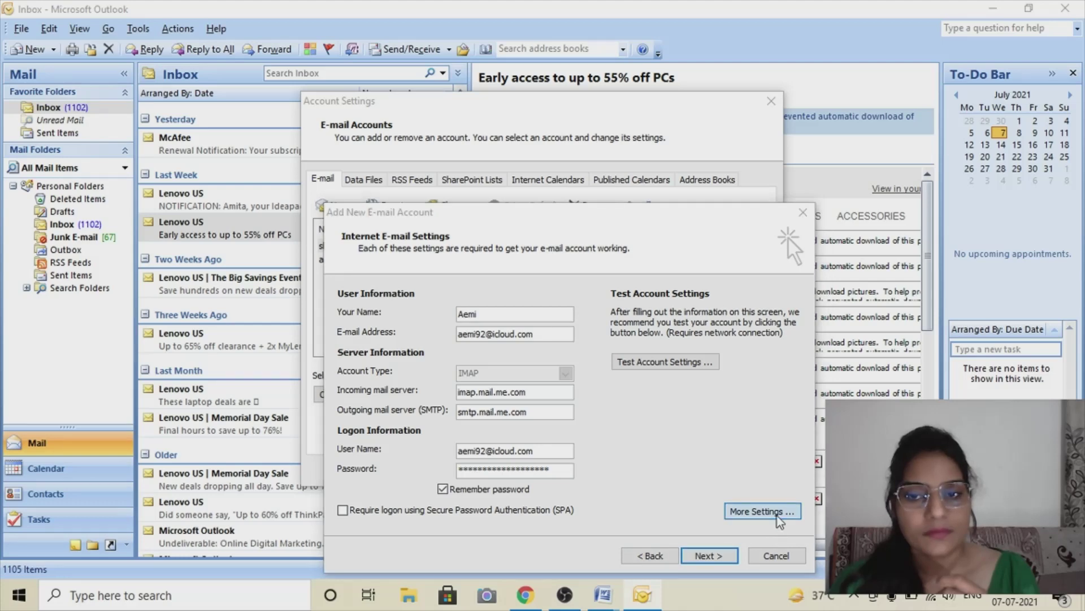
{"action": "left_click", "coordinate": [473, 266]}
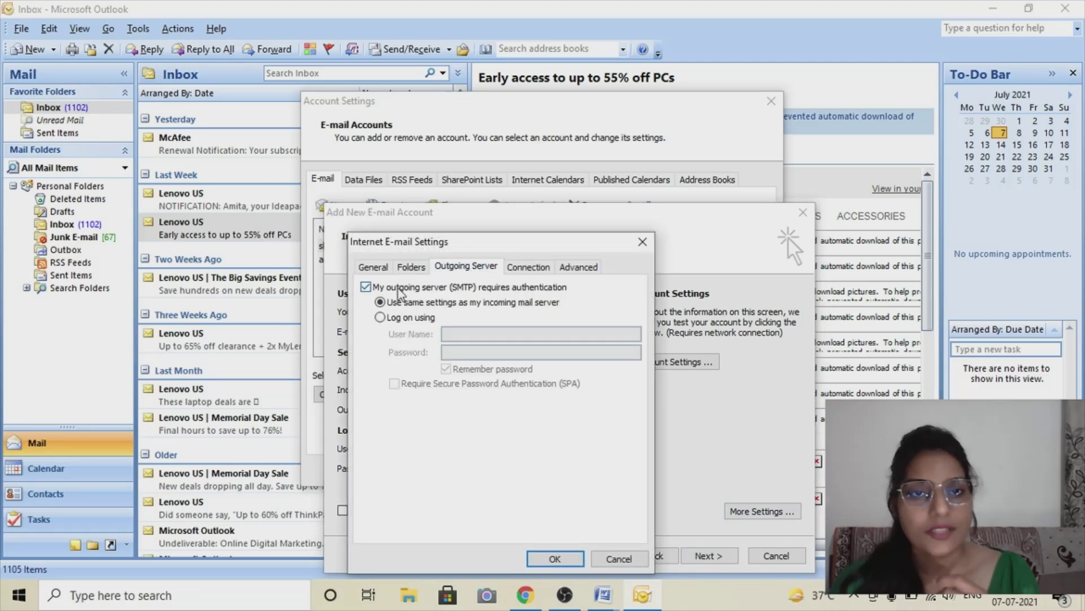
{"action": "left_click", "coordinate": [579, 268]}
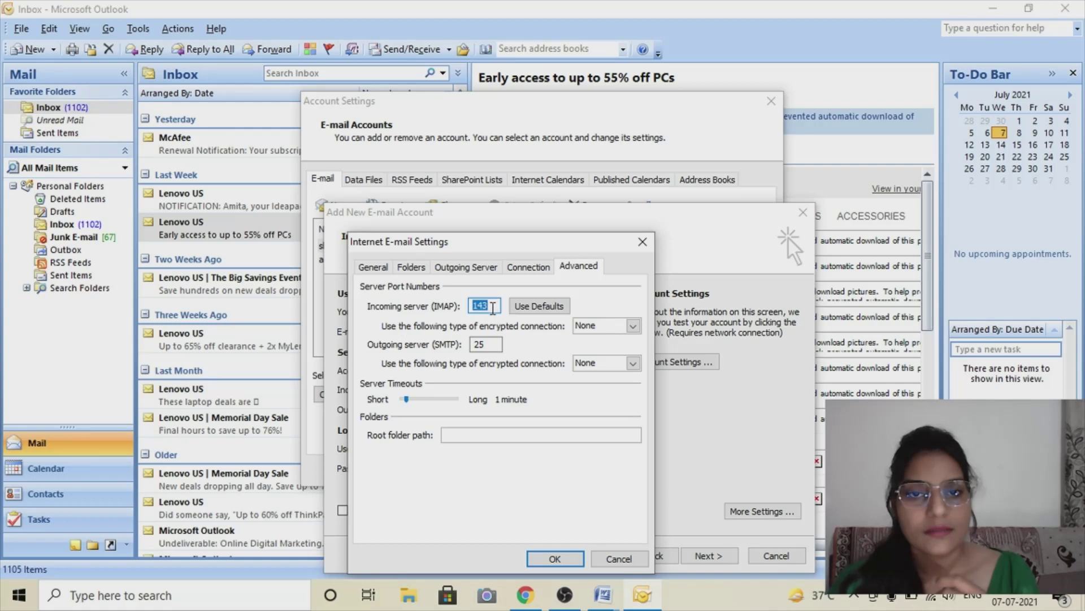
Change the incoming IMAP port from 143 to 993 with SSL encryption.
{"action": "left_click", "coordinate": [525, 311]}
{"action": "left_click", "coordinate": [494, 310]}
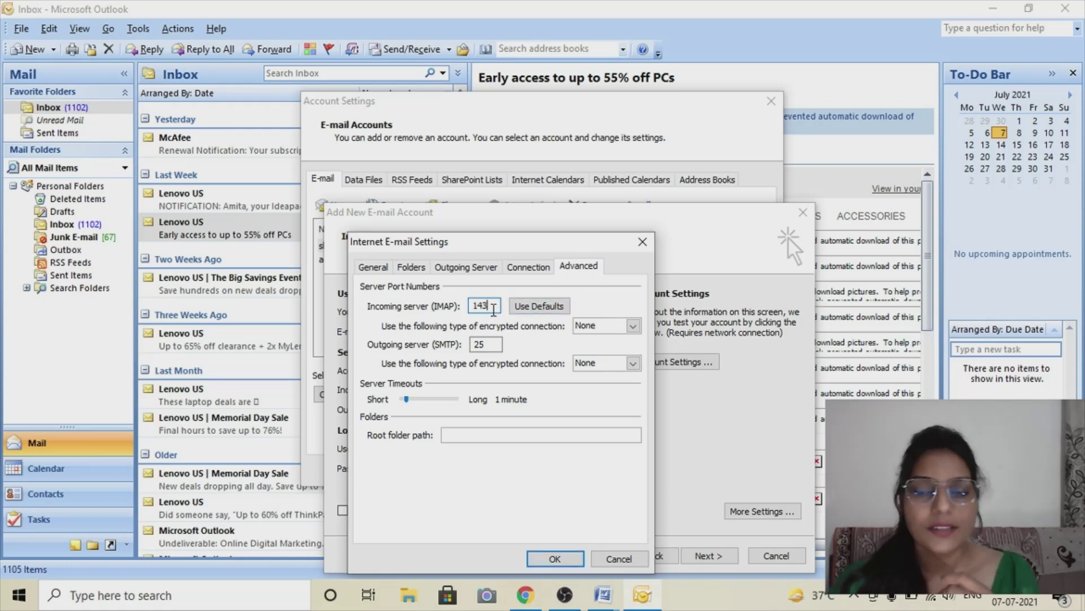
{"action": "key", "text": "BackSpace"}
{"action": "key", "text": "BackSpace"}
{"action": "key", "text": "BackSpace"}
{"action": "type", "text": "99"}
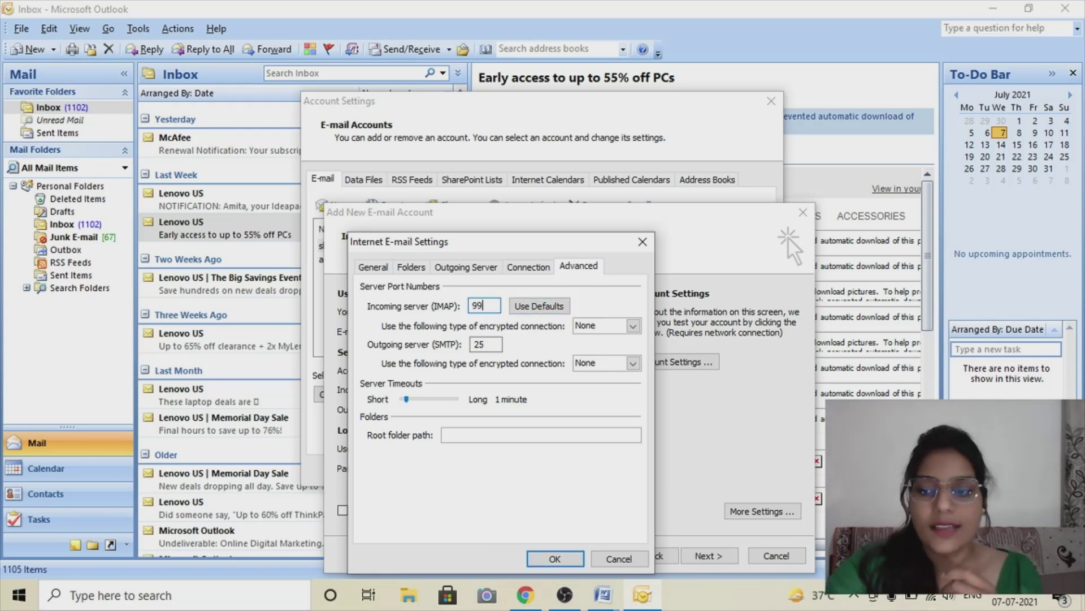
{"action": "type", "text": "3"}
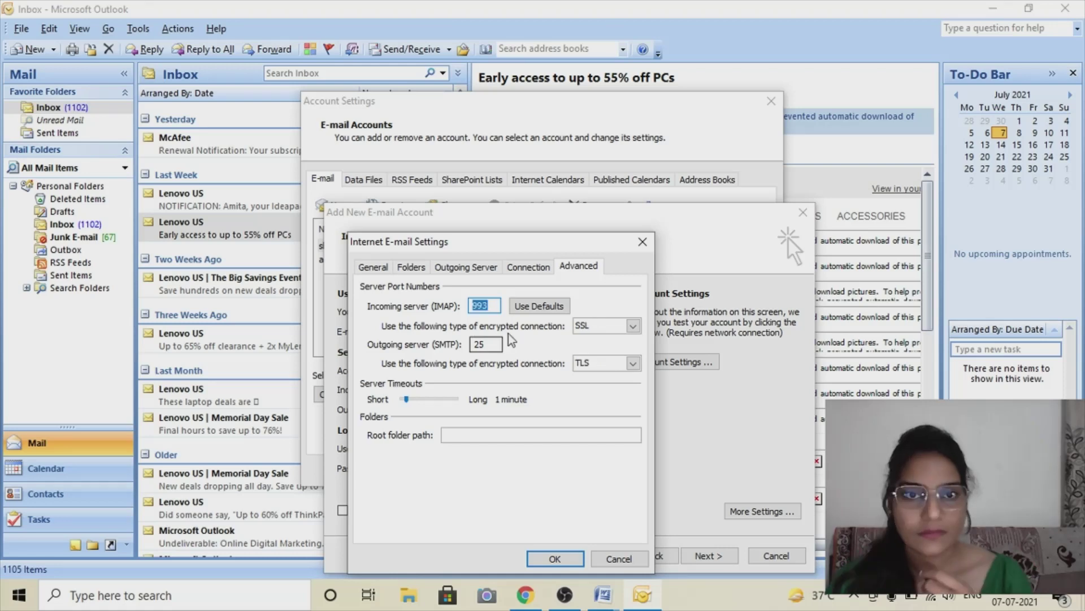
{"action": "left_click", "coordinate": [497, 305]}
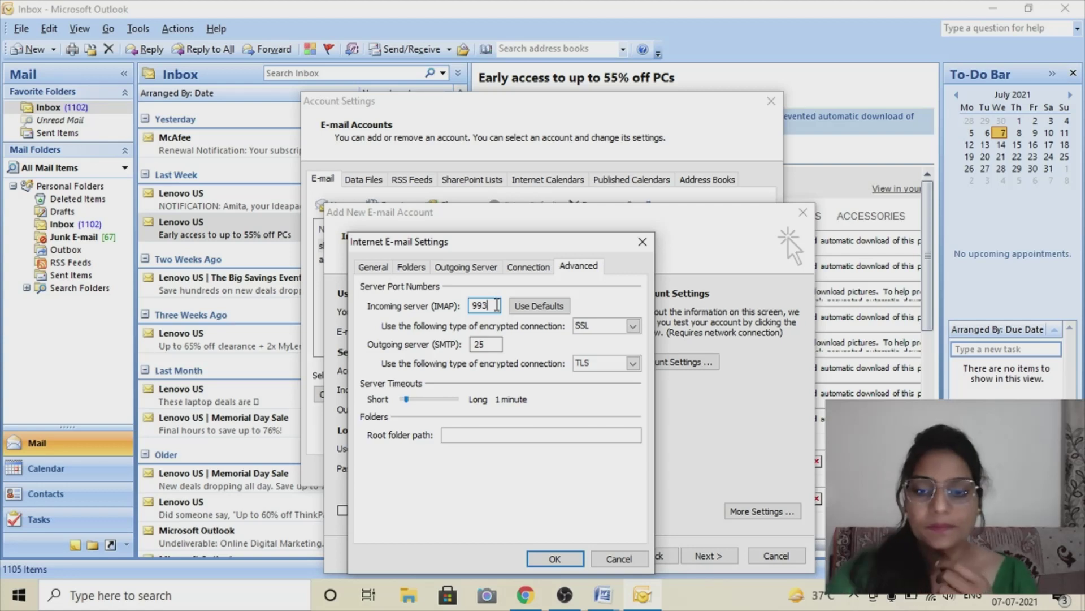
{"action": "key", "text": "BackSpace"}
{"action": "key", "text": "BackSpace"}
{"action": "key", "text": "BackSpace"}
{"action": "type", "text": "993"}
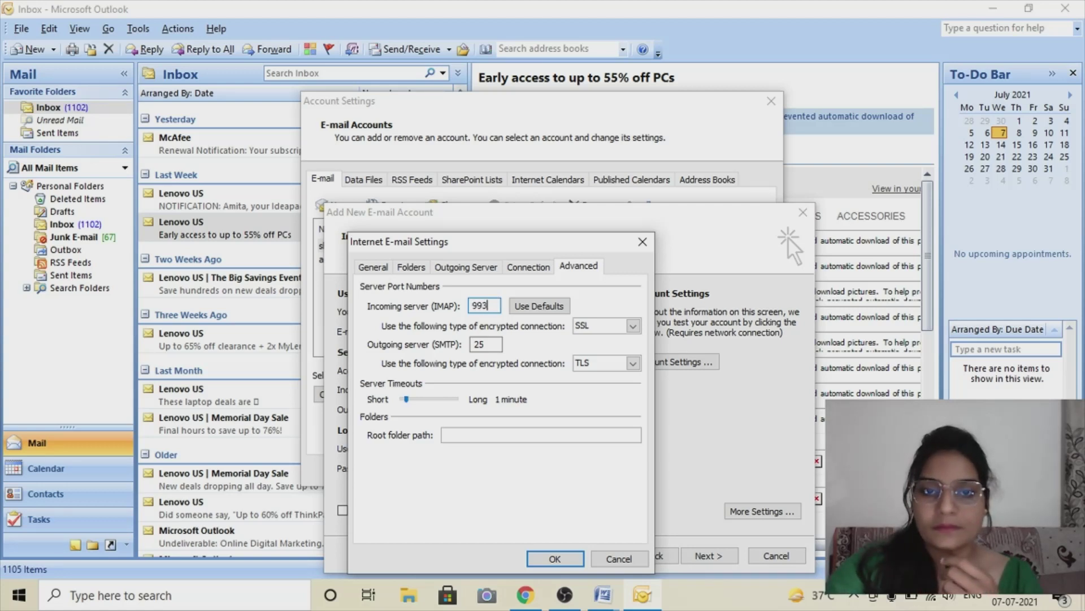
{"action": "left_click", "coordinate": [633, 327]}
{"action": "left_click", "coordinate": [623, 352]}
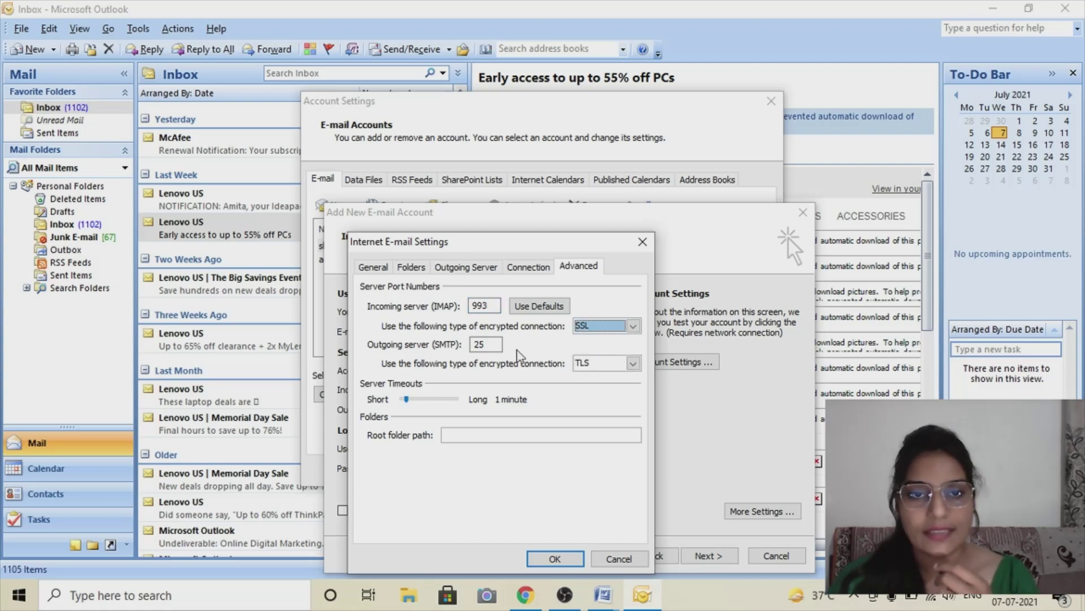
Change the outgoing SMTP port from 25 to 587 with TLS encryption and confirm.
{"action": "left_click", "coordinate": [495, 345]}
{"action": "key", "text": "BackSpace"}
{"action": "key", "text": "BackSpace"}
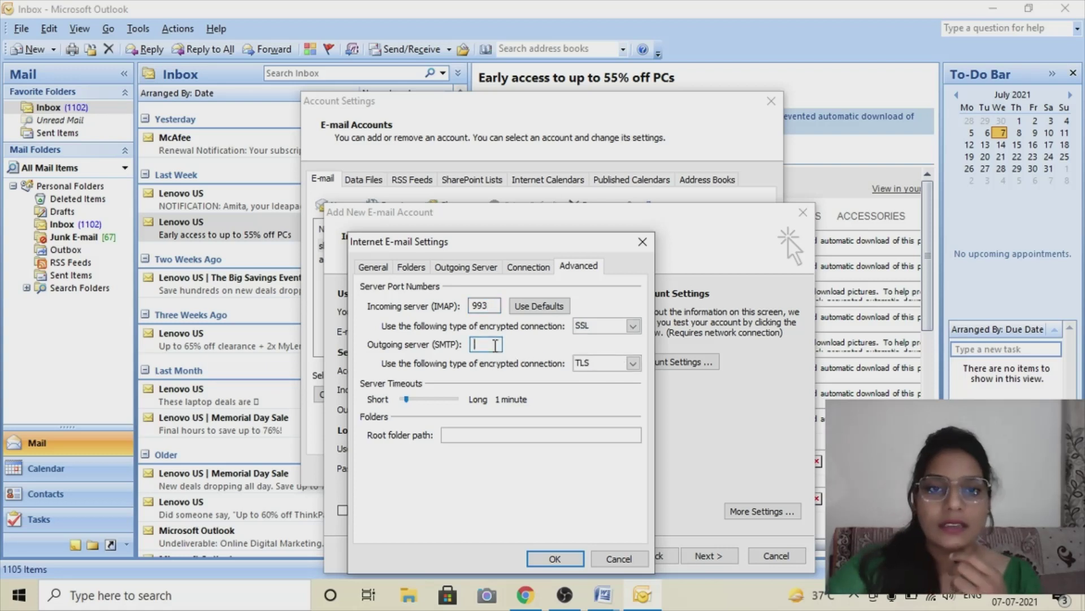
{"action": "type", "text": "587"}
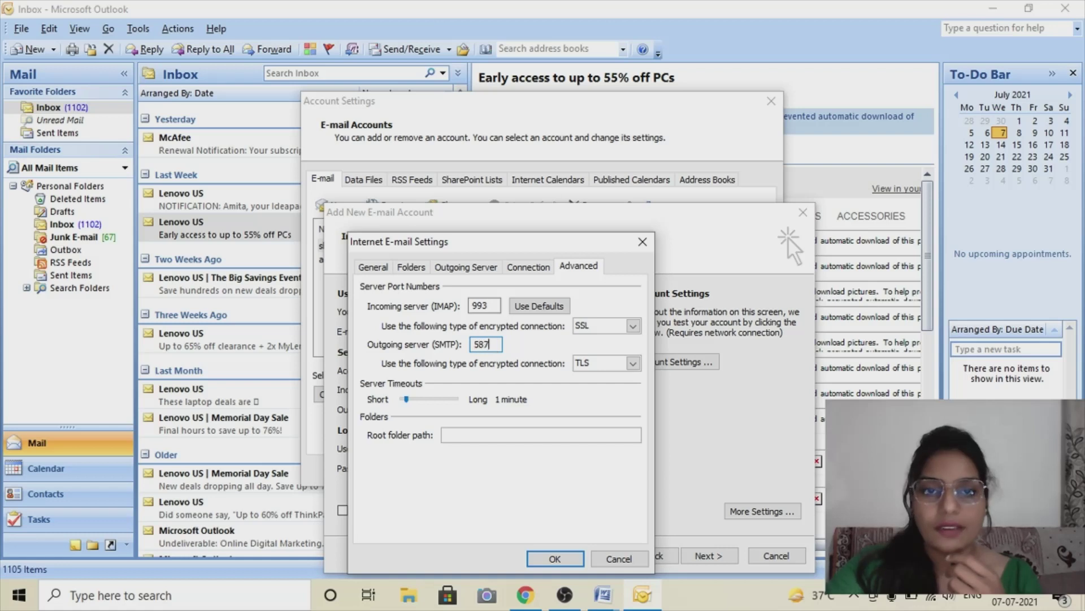
{"action": "left_click", "coordinate": [633, 363]}
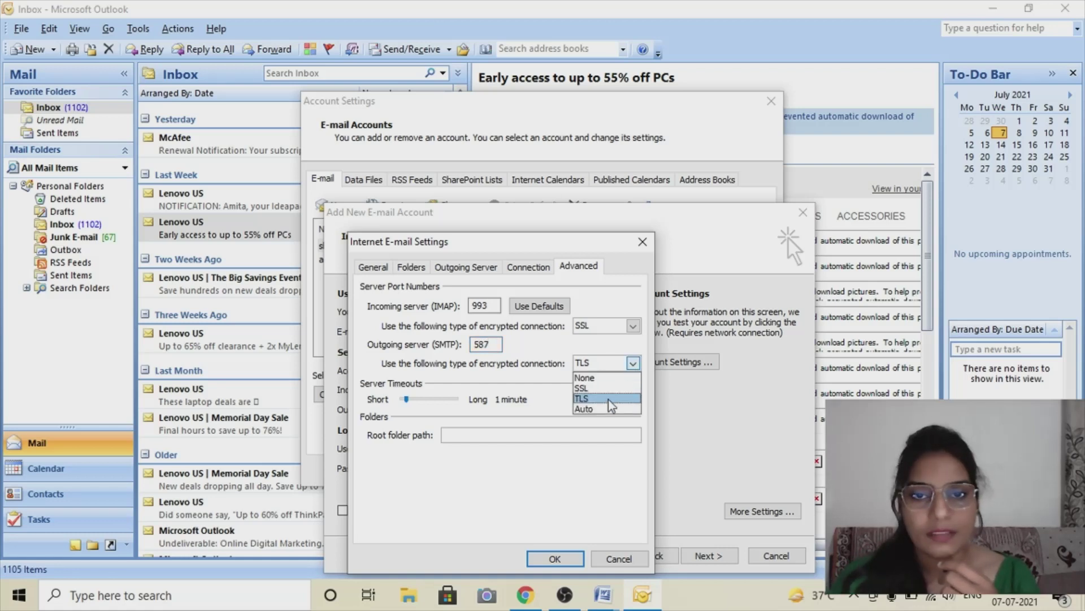
{"action": "left_click", "coordinate": [608, 399]}
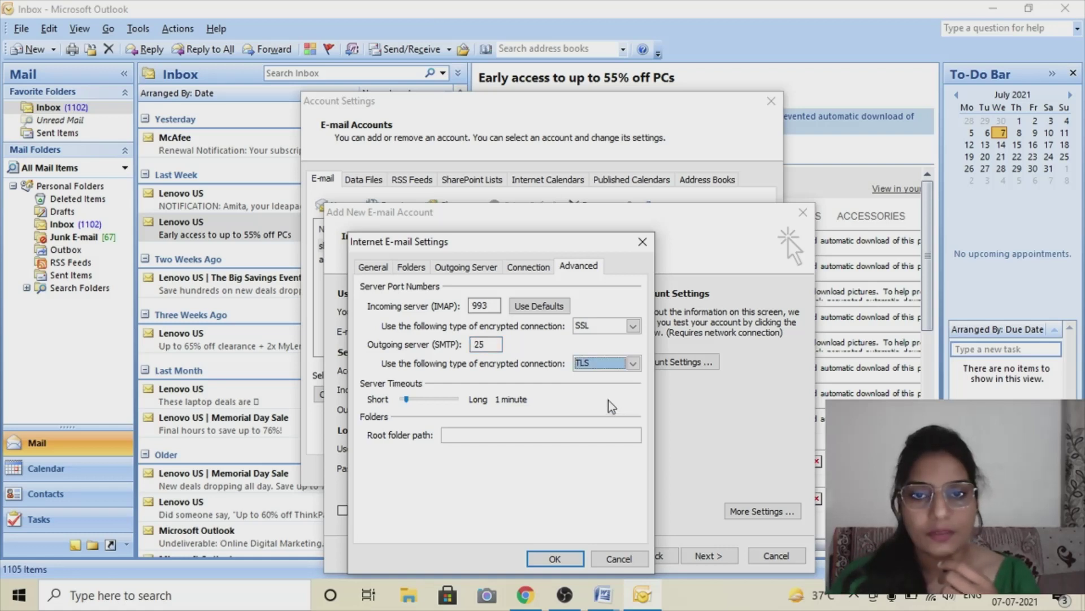
{"action": "left_click", "coordinate": [499, 345]}
{"action": "key", "text": "BackSpace"}
{"action": "key", "text": "BackSpace"}
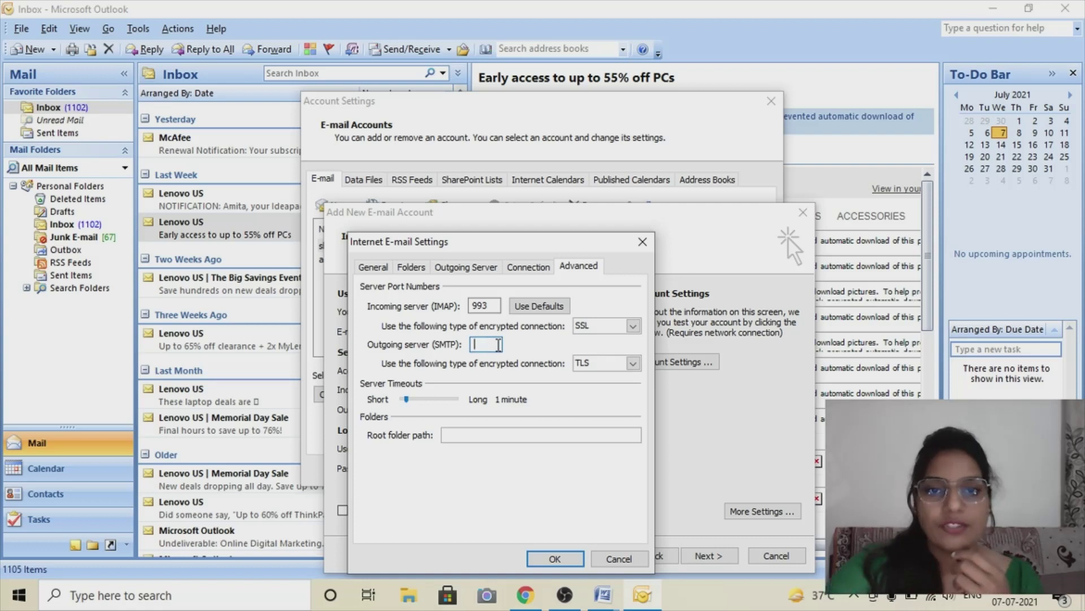
{"action": "type", "text": "587"}
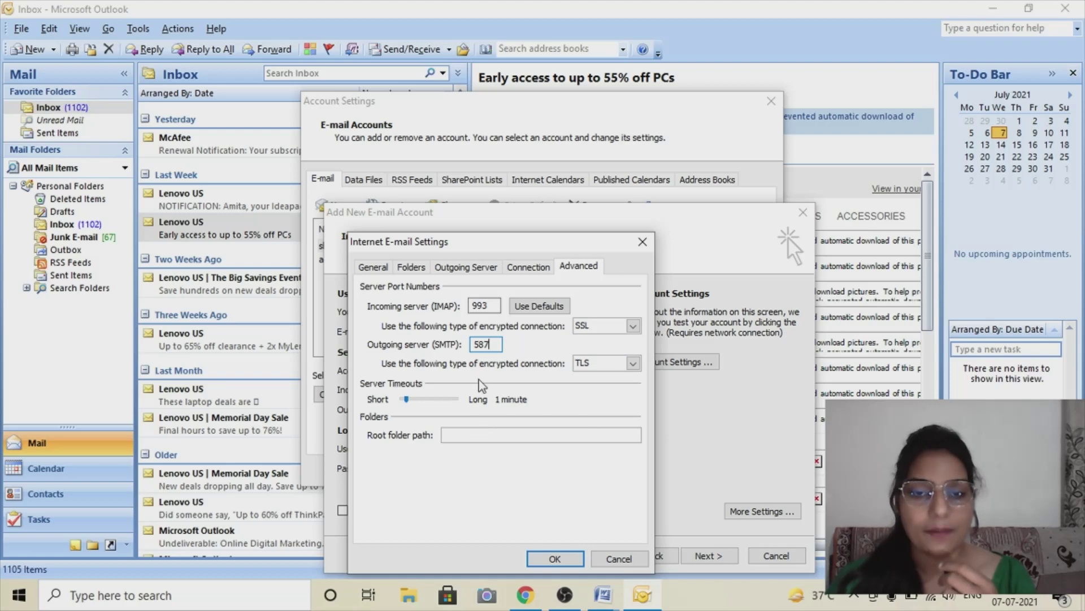
{"action": "left_click", "coordinate": [555, 558]}
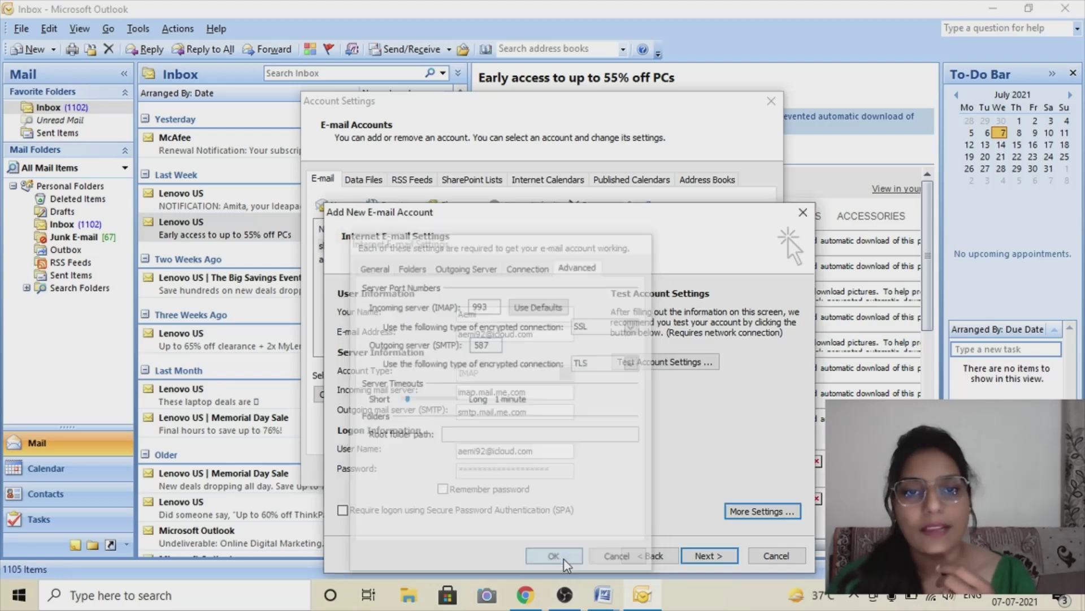
Run Test Account Settings, briefly switching to the Word document and back at the password prompt.
{"action": "left_click", "coordinate": [709, 363]}
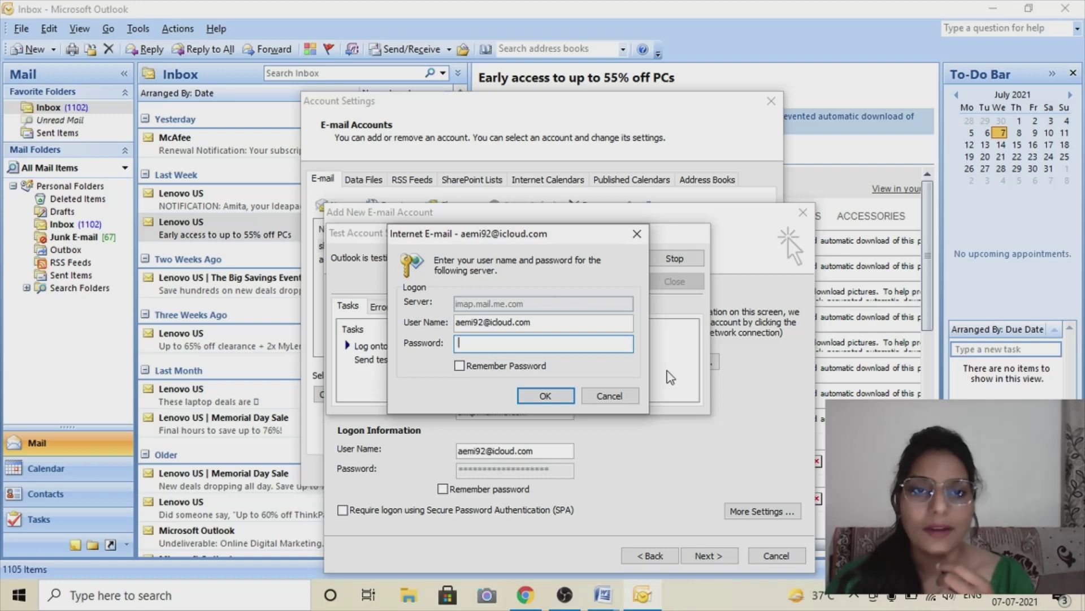
{"action": "left_click", "coordinate": [603, 595]}
{"action": "left_click", "coordinate": [724, 517]}
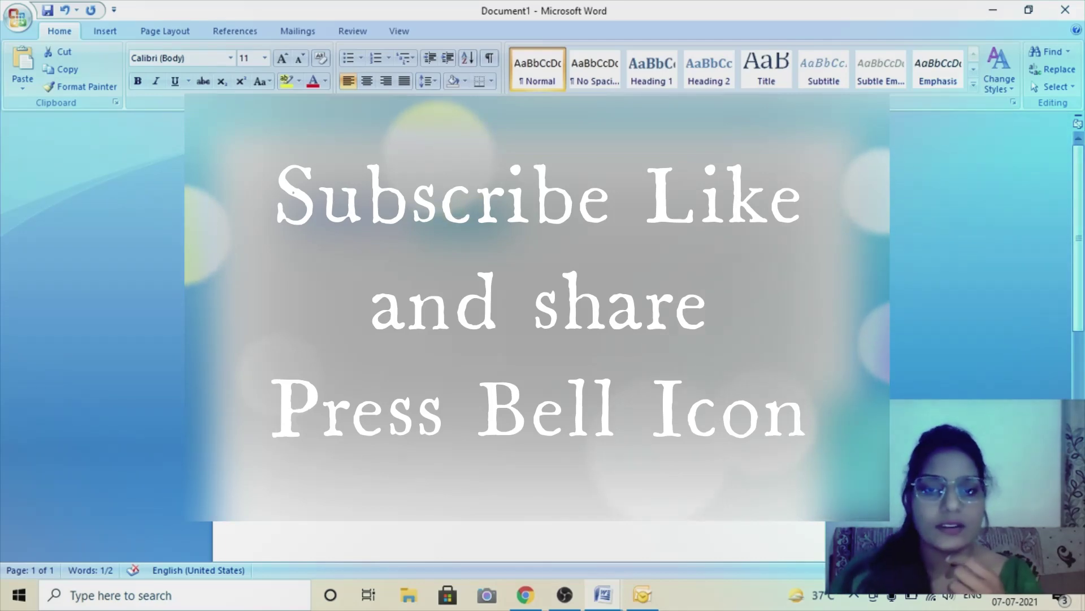
{"action": "left_click", "coordinate": [645, 594]}
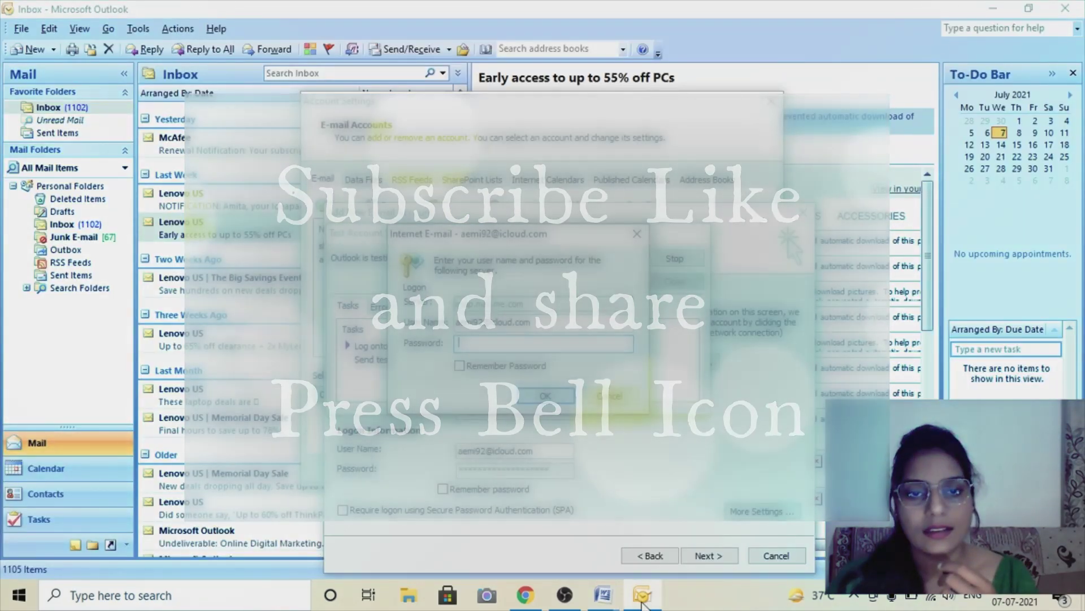
Paste the password into the imap.mail.me.com logon prompt and dismiss the security warning.
{"action": "key", "text": "ctrl+v"}
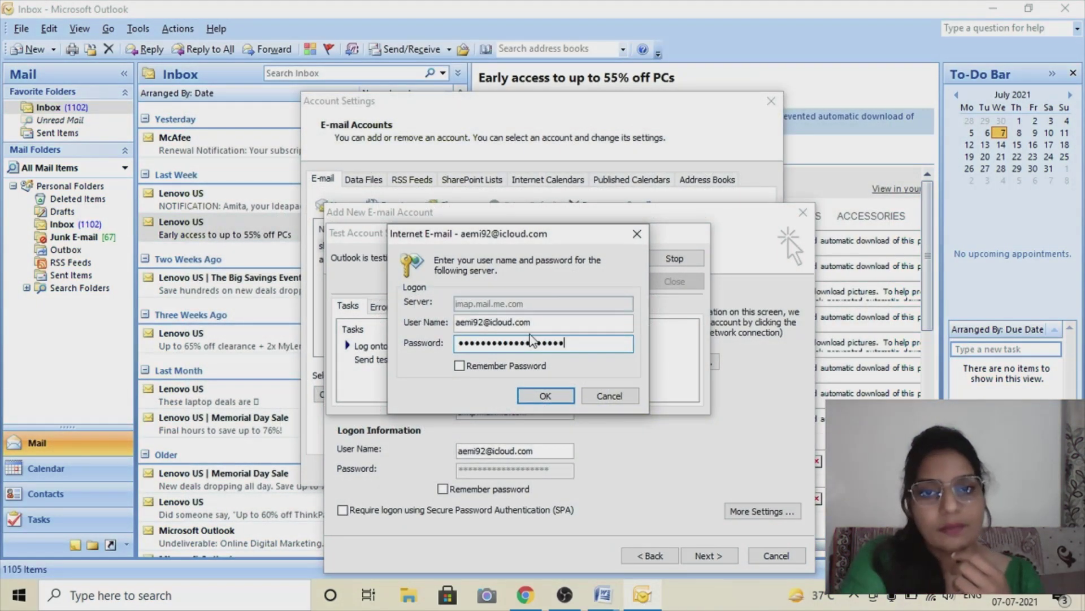
{"action": "left_click", "coordinate": [553, 399]}
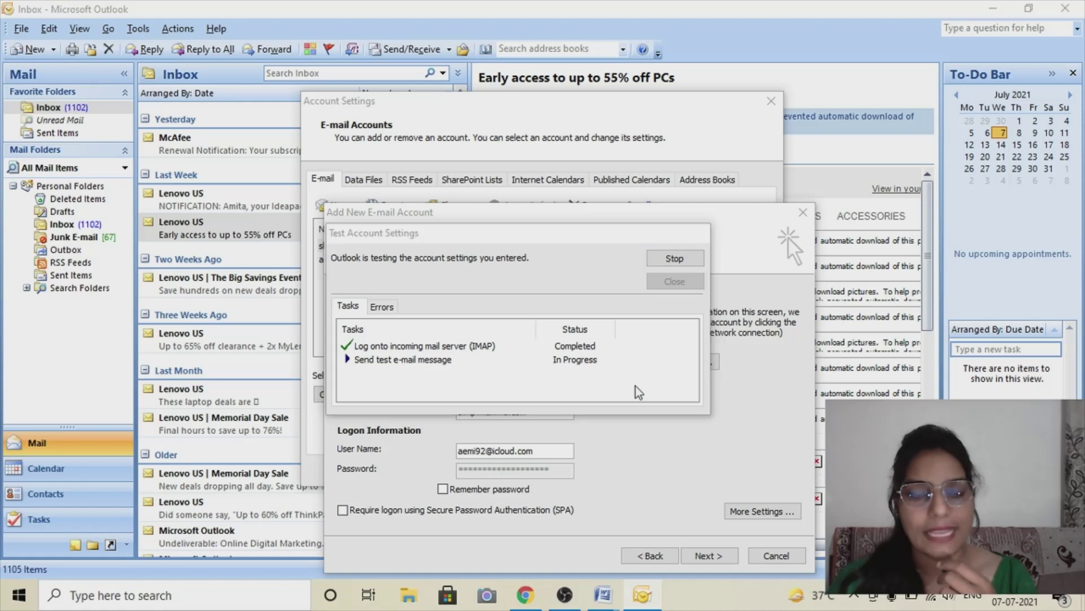
{"action": "left_click", "coordinate": [517, 369]}
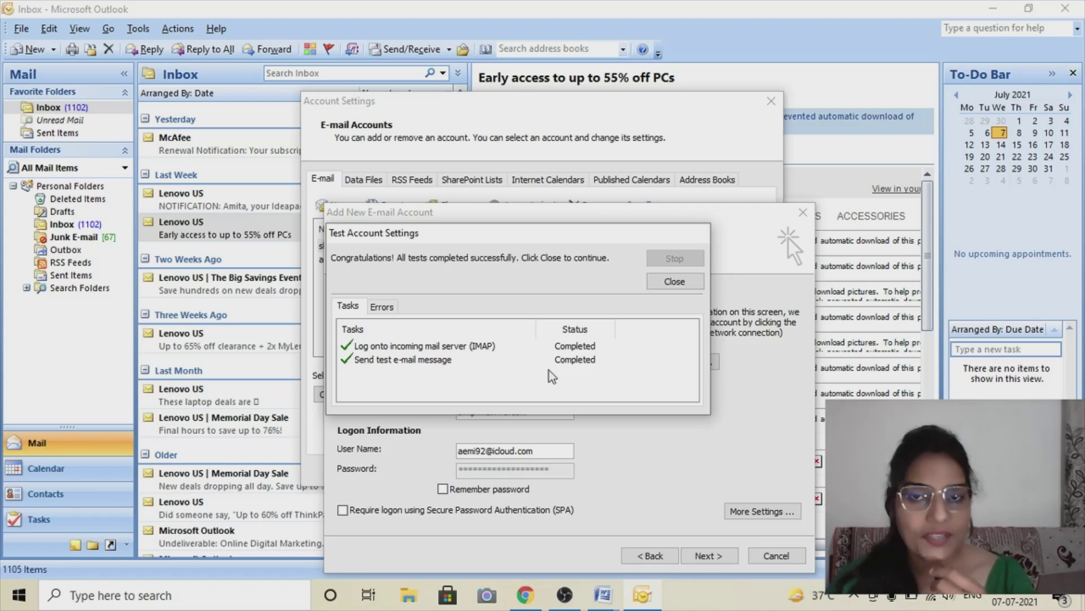
Close the successful test results and complete the wizard to its Congratulations page.
{"action": "left_click", "coordinate": [673, 285]}
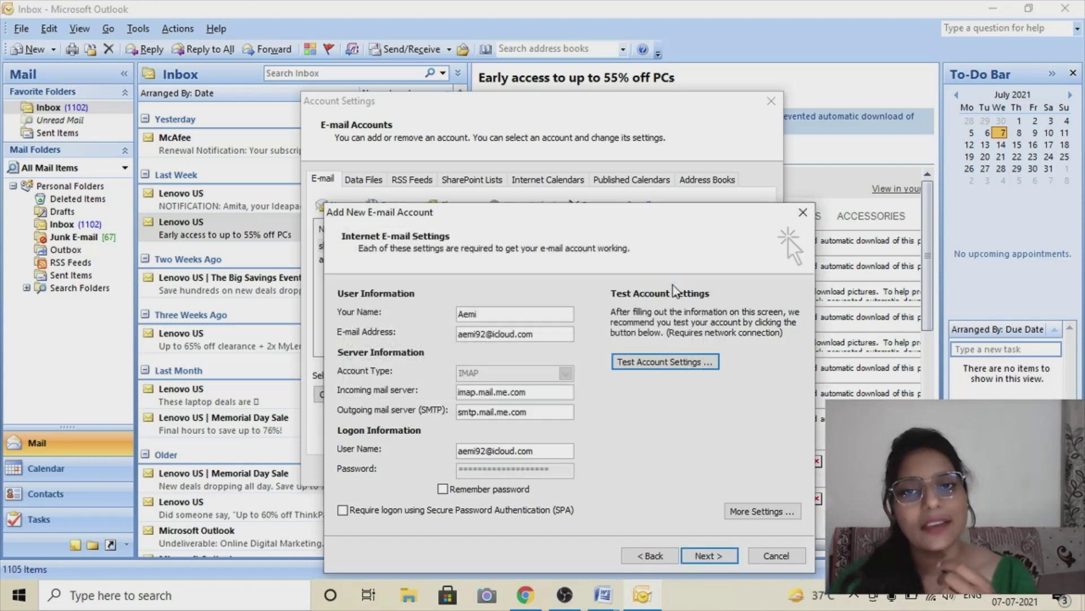
{"action": "left_click", "coordinate": [713, 557]}
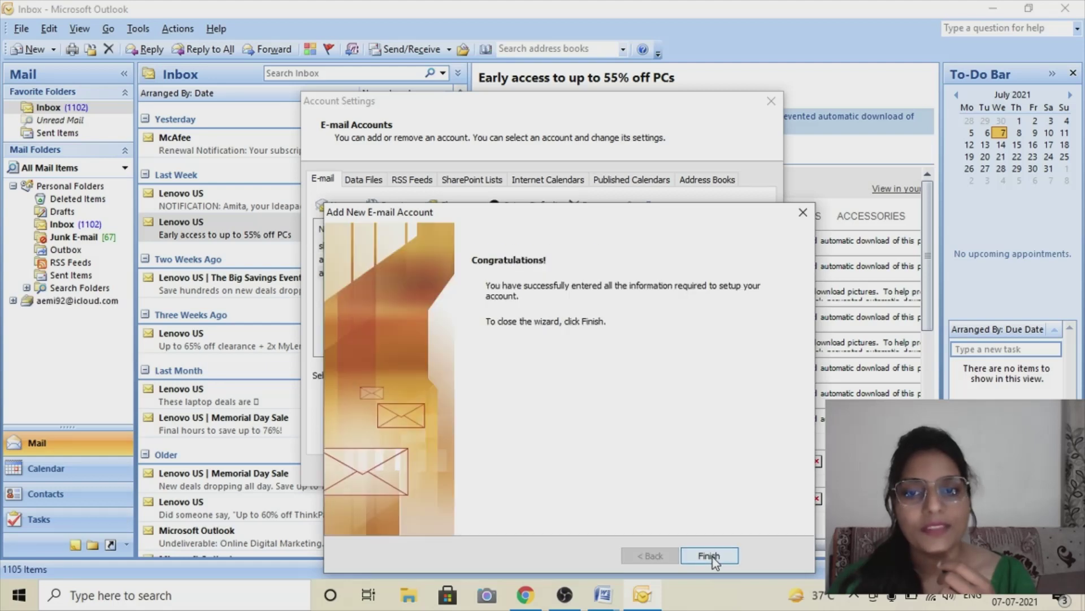
{"action": "left_click", "coordinate": [709, 555]}
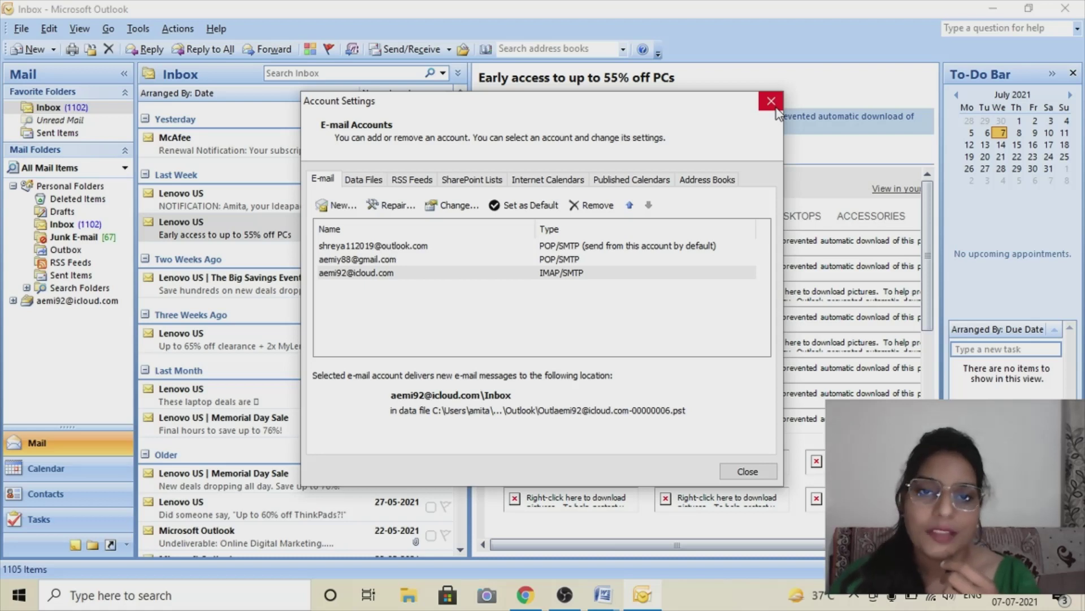
Close the Account Settings dialog so the iCloud Inbox loads with 20 unread messages.
{"action": "left_click", "coordinate": [776, 111]}
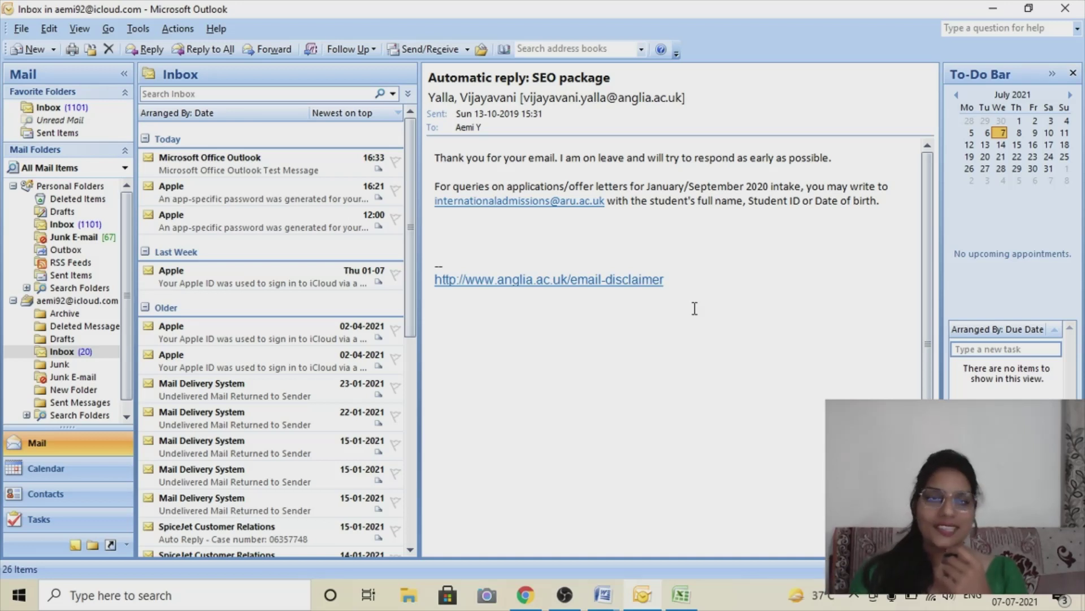
{"action": "left_click", "coordinate": [141, 31]}
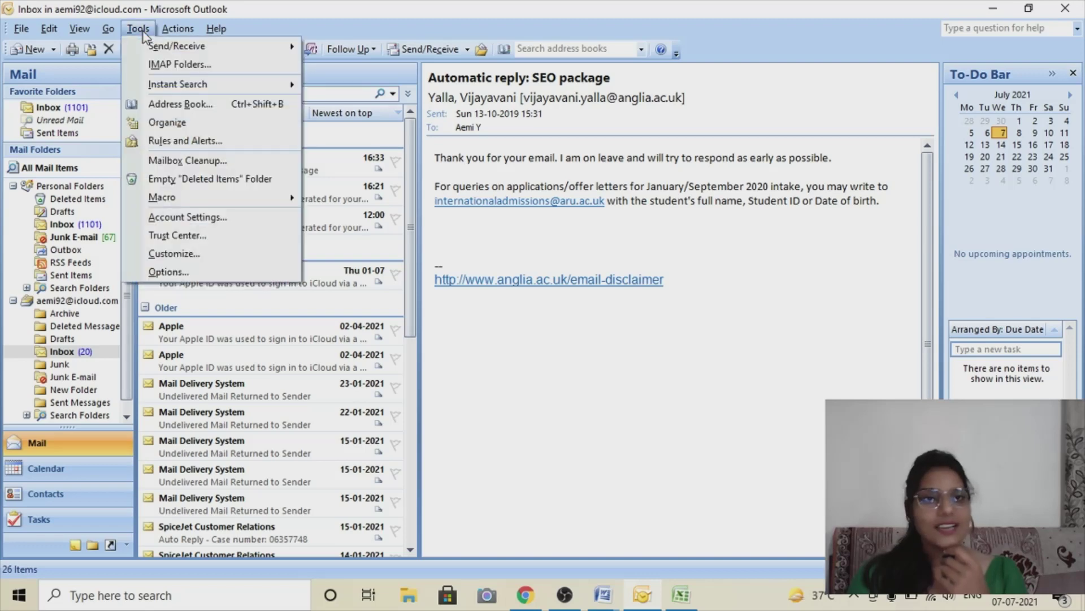
In Account Settings, mark the iCloud account as the default and close the window.
{"action": "left_click", "coordinate": [180, 218]}
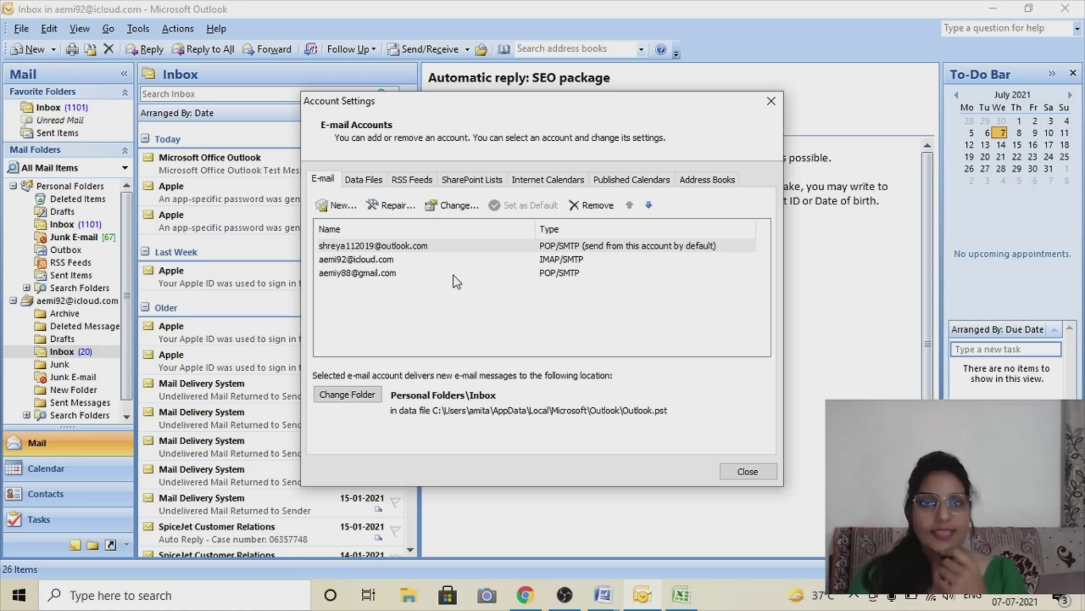
{"action": "left_click", "coordinate": [365, 261]}
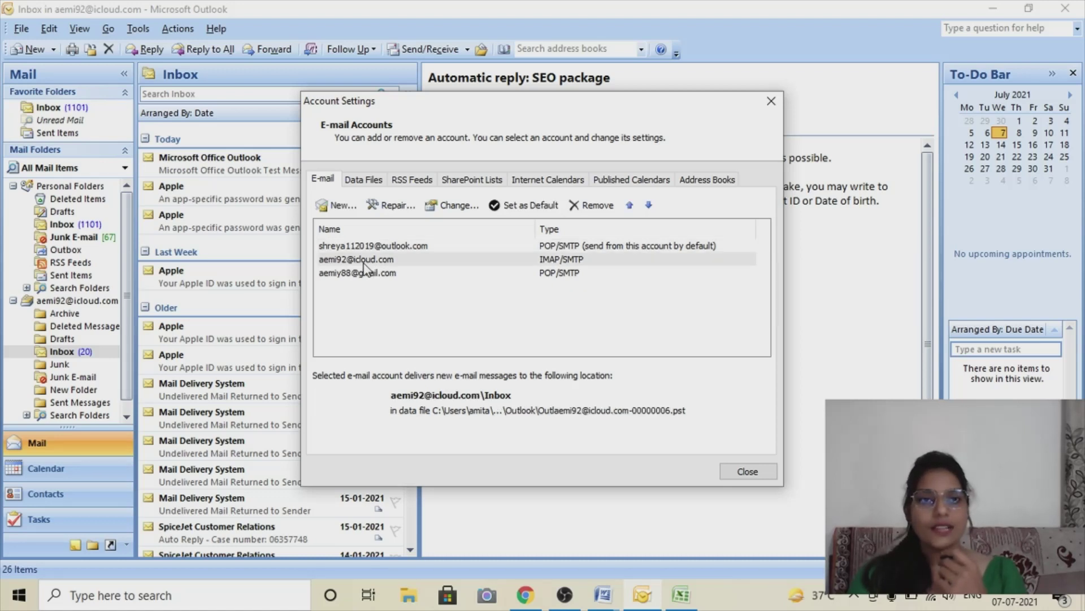
{"action": "left_click", "coordinate": [534, 209]}
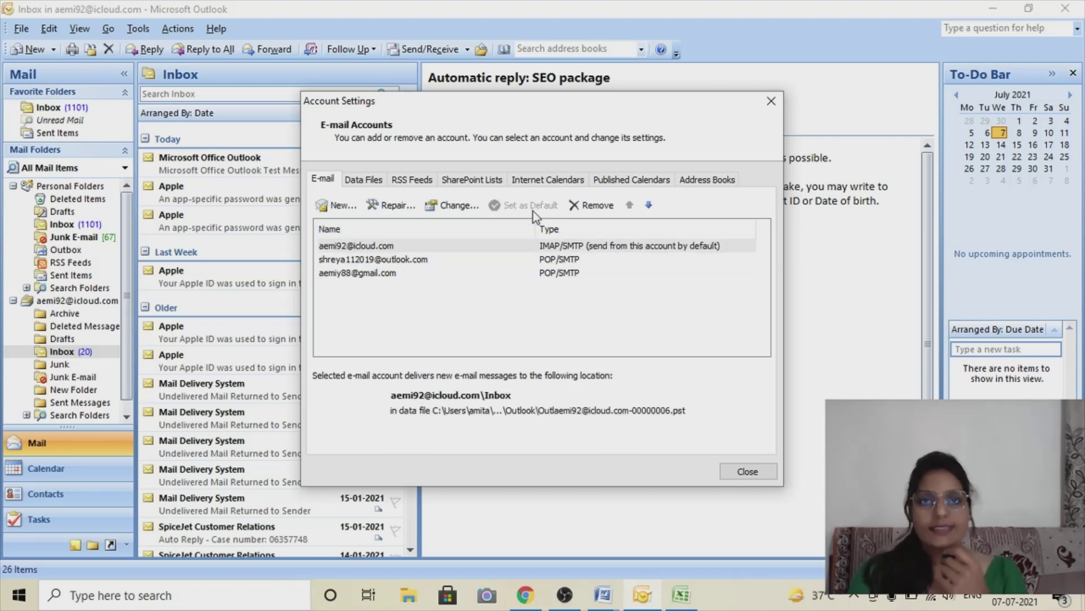
{"action": "left_click", "coordinate": [737, 476]}
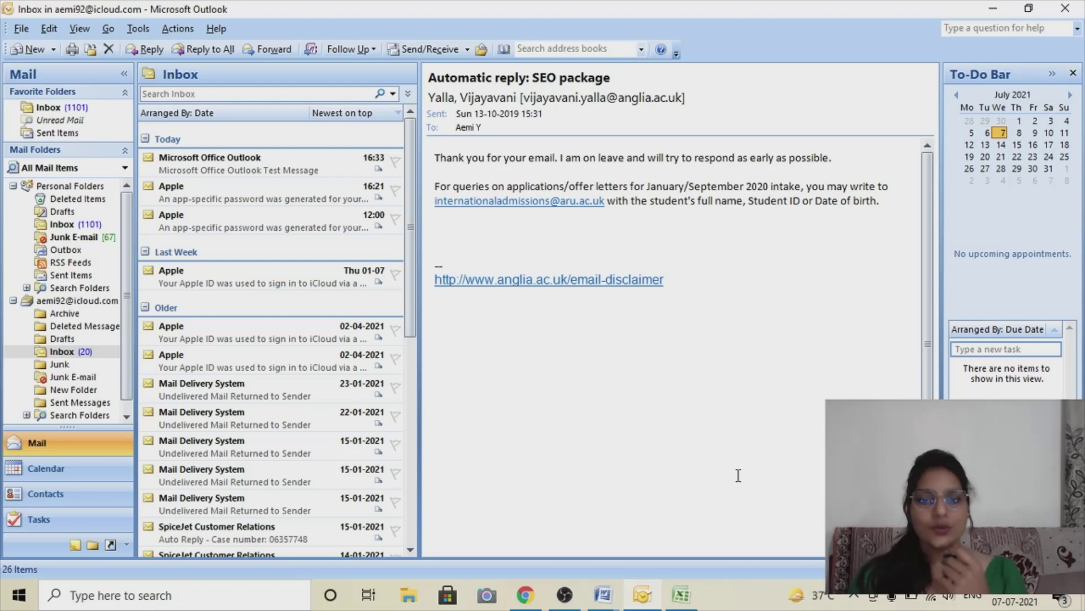
Bring the Hello letter forward and launch the Step by Step Mail Merge Wizard from Mailings.
{"action": "left_click", "coordinate": [604, 595]}
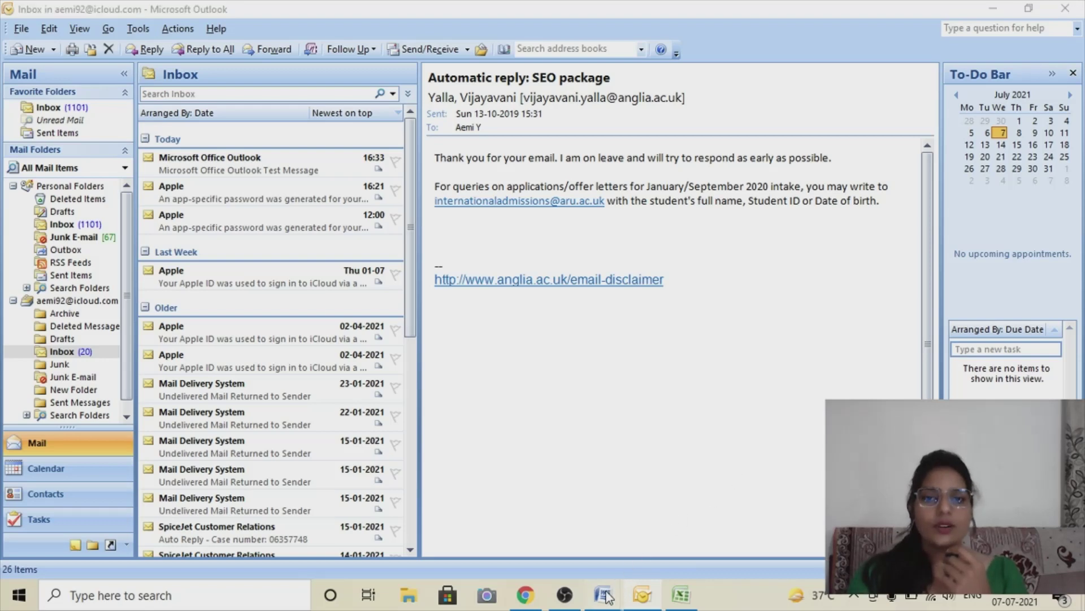
{"action": "left_click", "coordinate": [750, 540]}
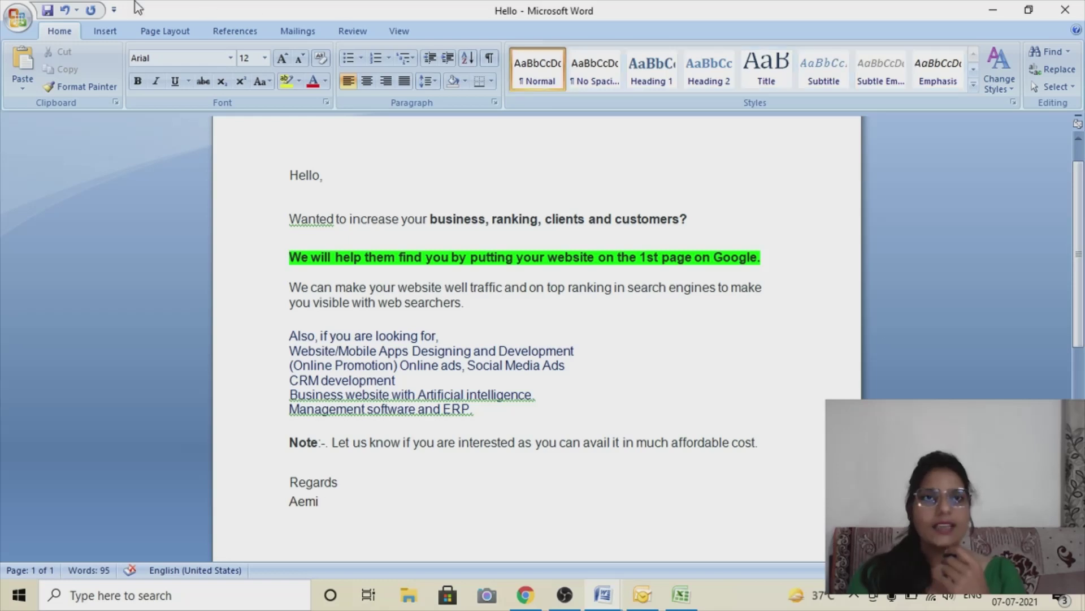
{"action": "left_click", "coordinate": [300, 35]}
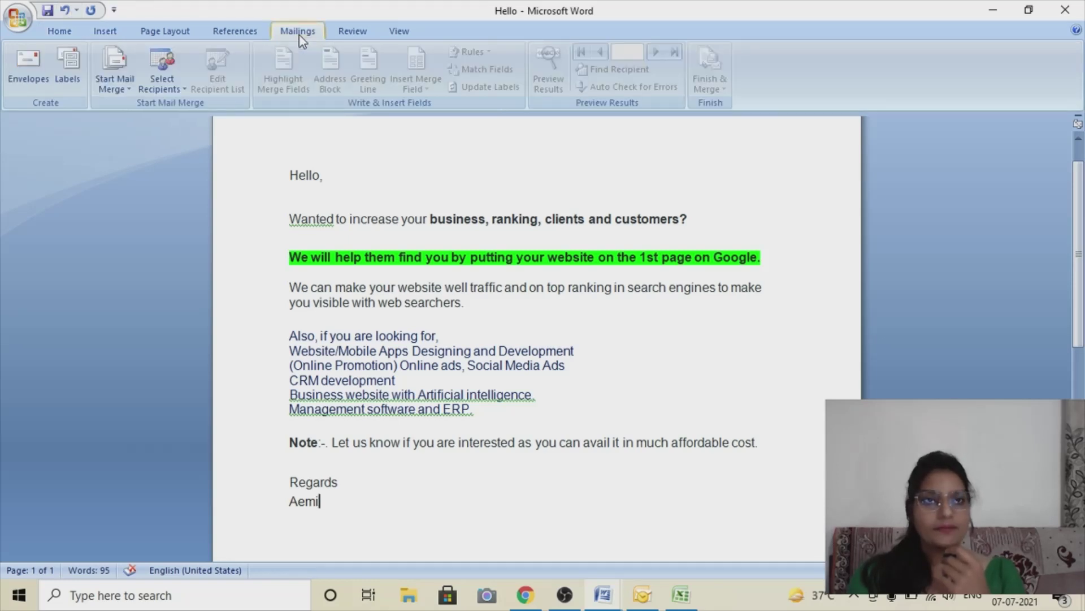
{"action": "left_click", "coordinate": [125, 73]}
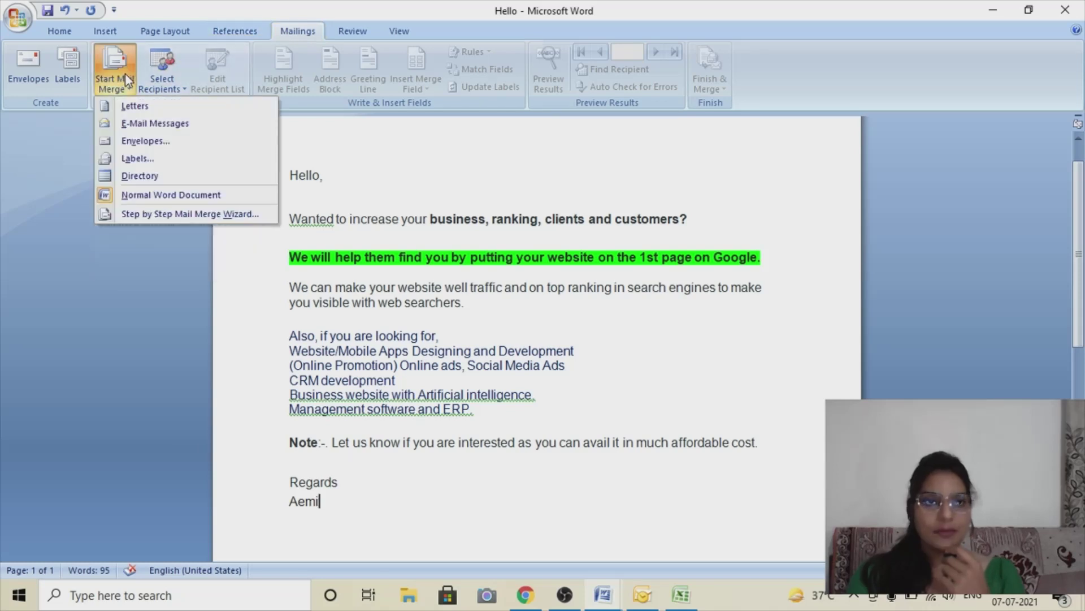
{"action": "left_click", "coordinate": [171, 217]}
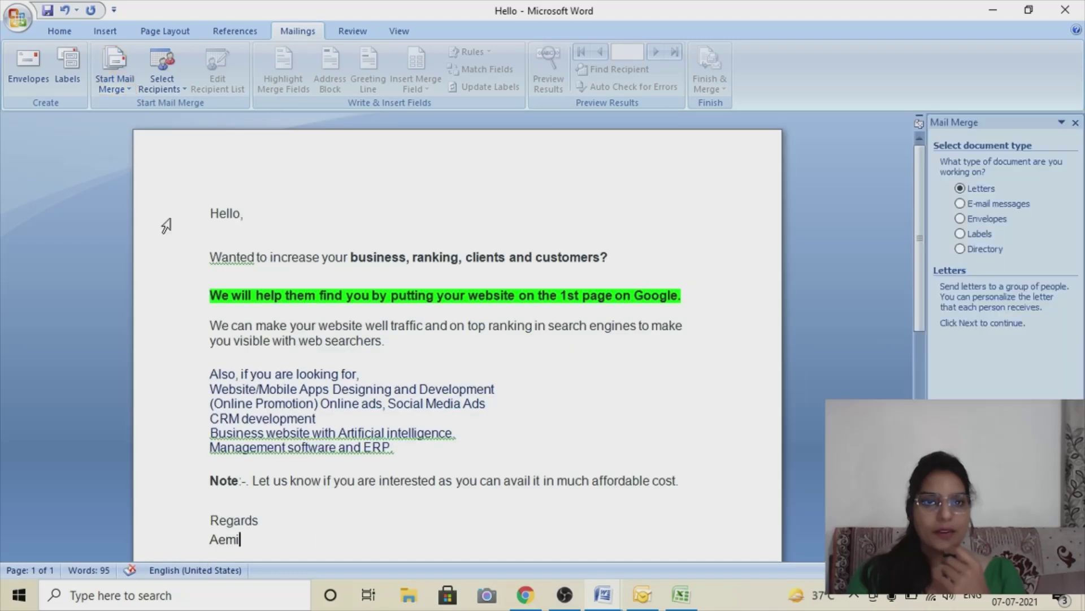
Choose E-mail messages as the document type and attach Book1's Sheet3$ table from the Desktop as recipients.
{"action": "left_click", "coordinate": [961, 203]}
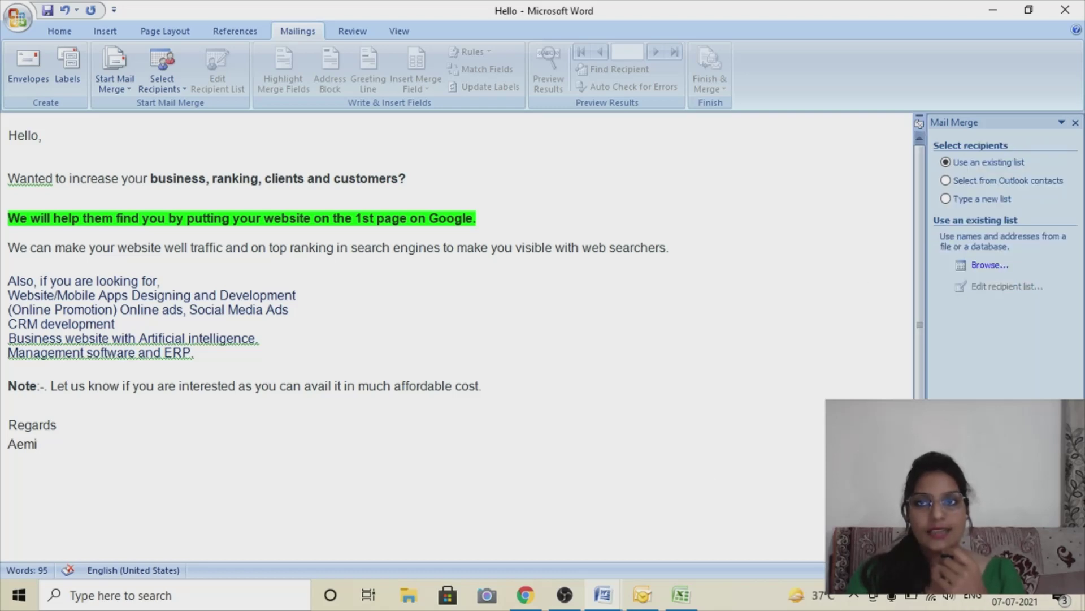
{"action": "left_click", "coordinate": [990, 269]}
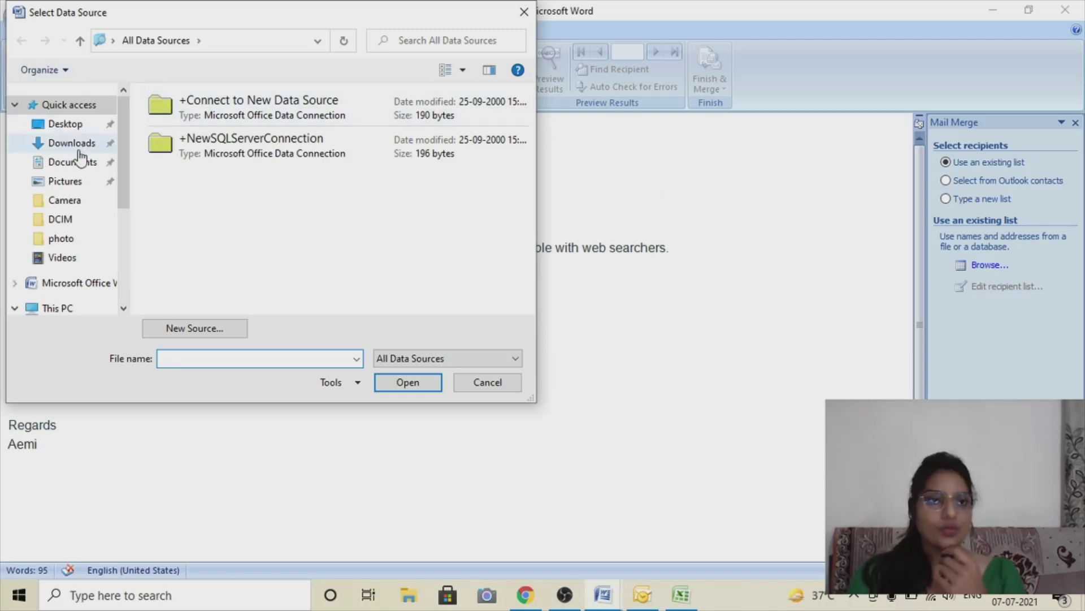
{"action": "left_click", "coordinate": [79, 130]}
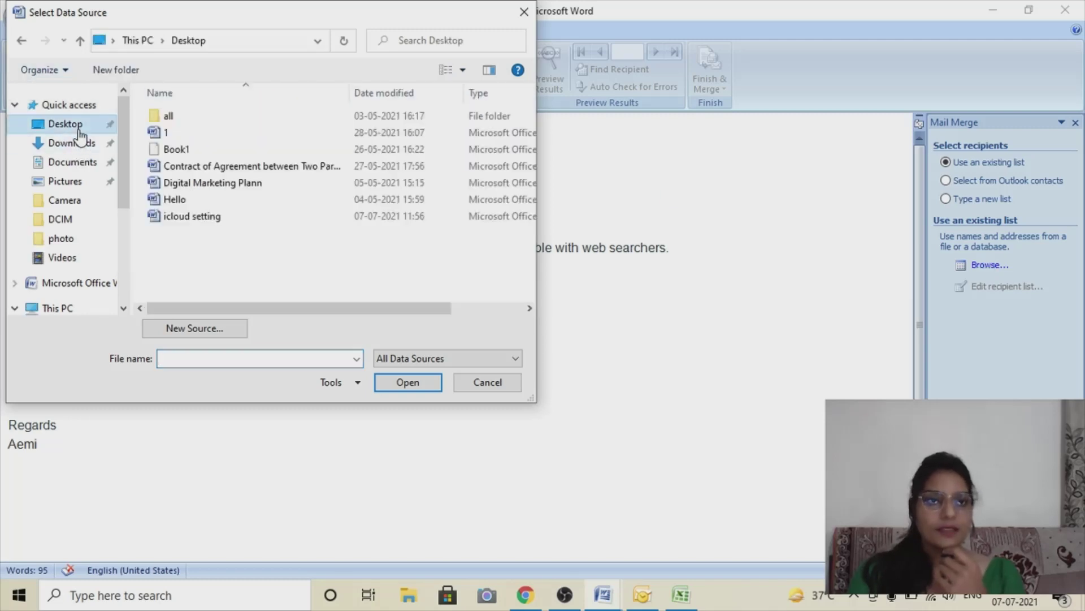
{"action": "left_click", "coordinate": [187, 184]}
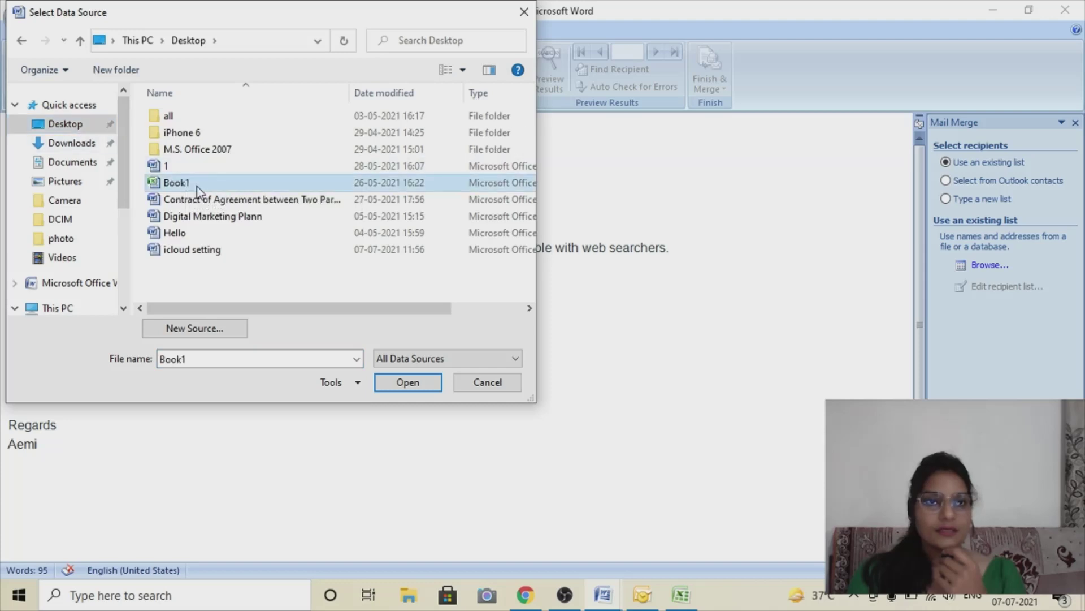
{"action": "left_click", "coordinate": [397, 380]}
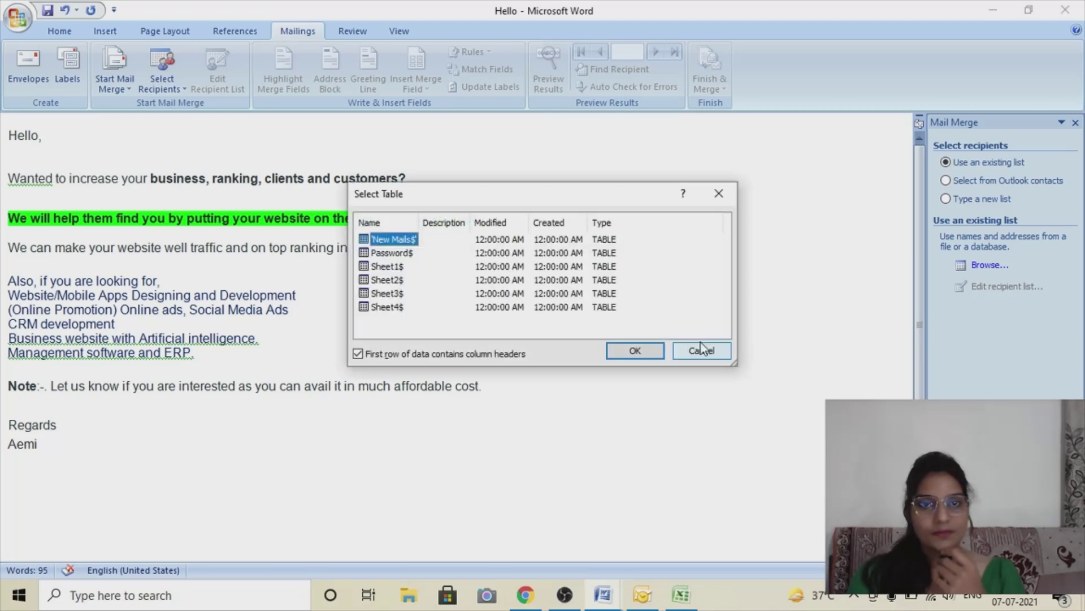
{"action": "left_click", "coordinate": [389, 294]}
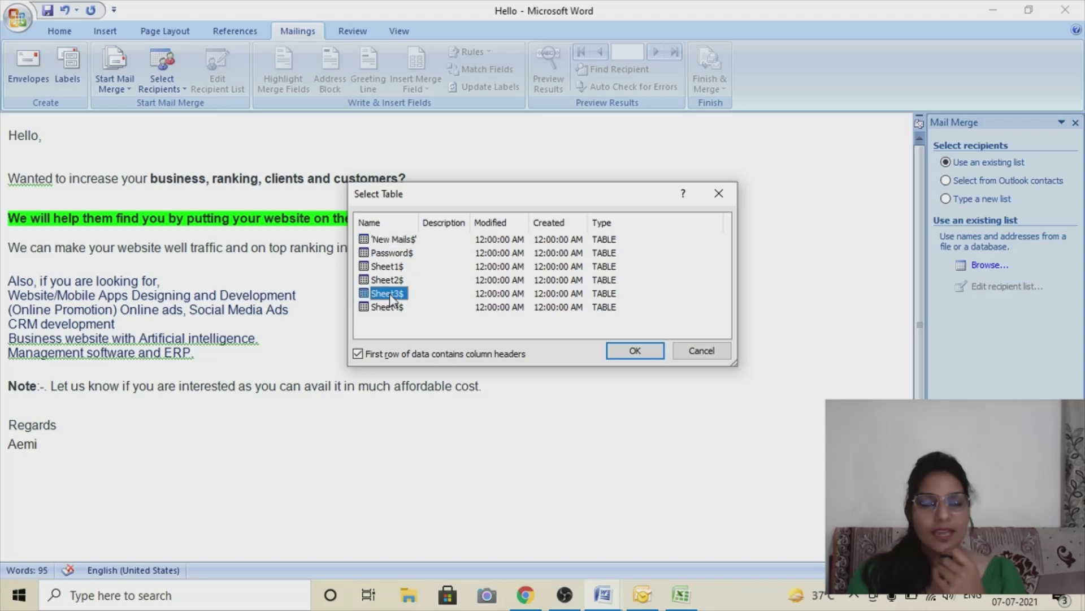
{"action": "left_click", "coordinate": [635, 351]}
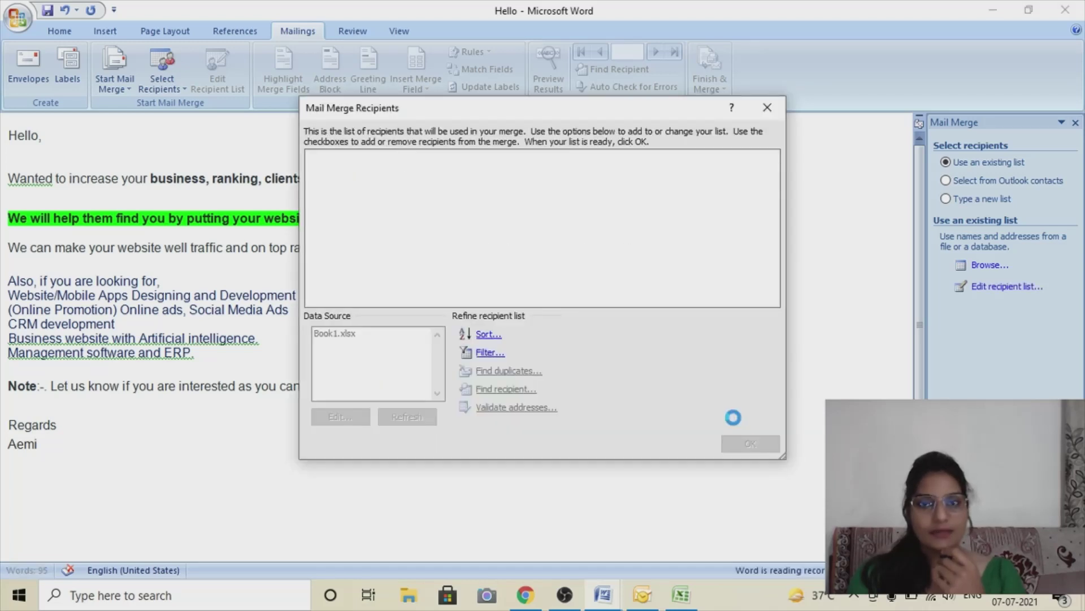
Accept the recipient list and begin the e-mail merge, taking addresses from the New column.
{"action": "left_click", "coordinate": [750, 444]}
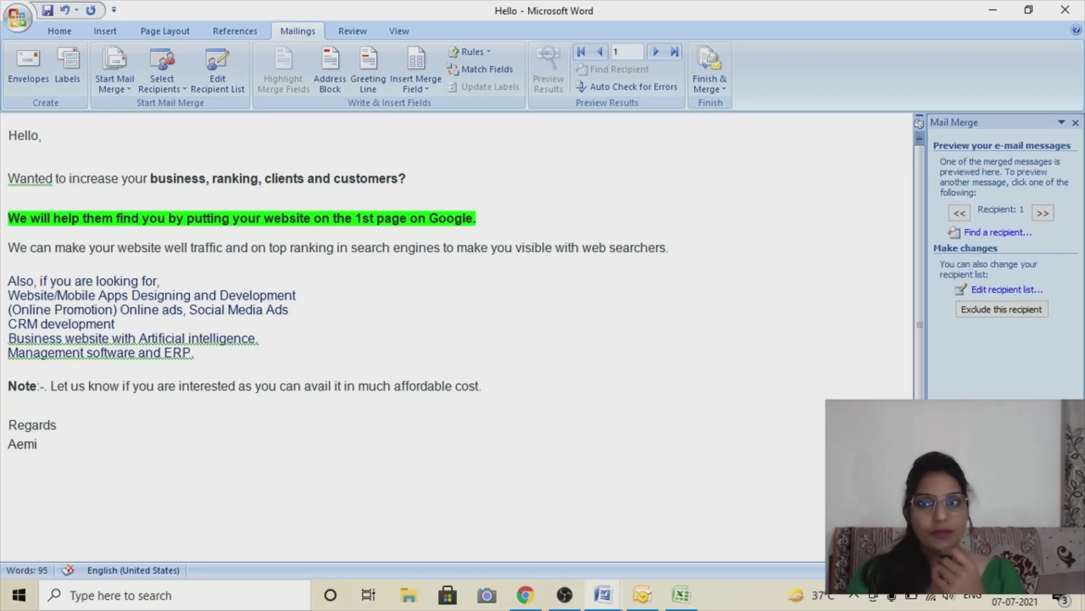
{"action": "left_click", "coordinate": [995, 546]}
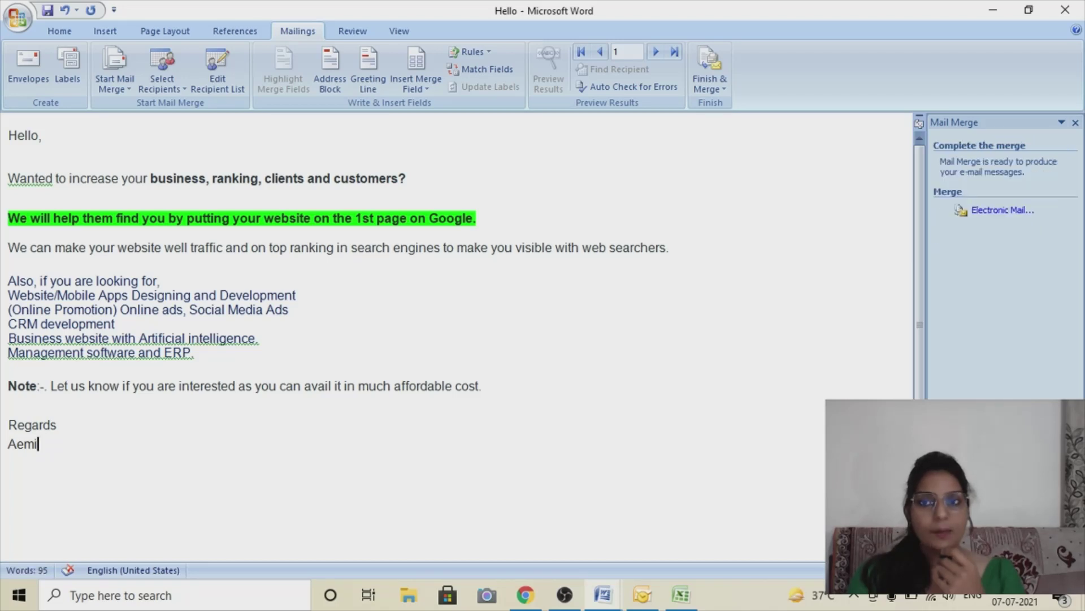
{"action": "left_click", "coordinate": [999, 212]}
{"action": "left_click", "coordinate": [528, 228]}
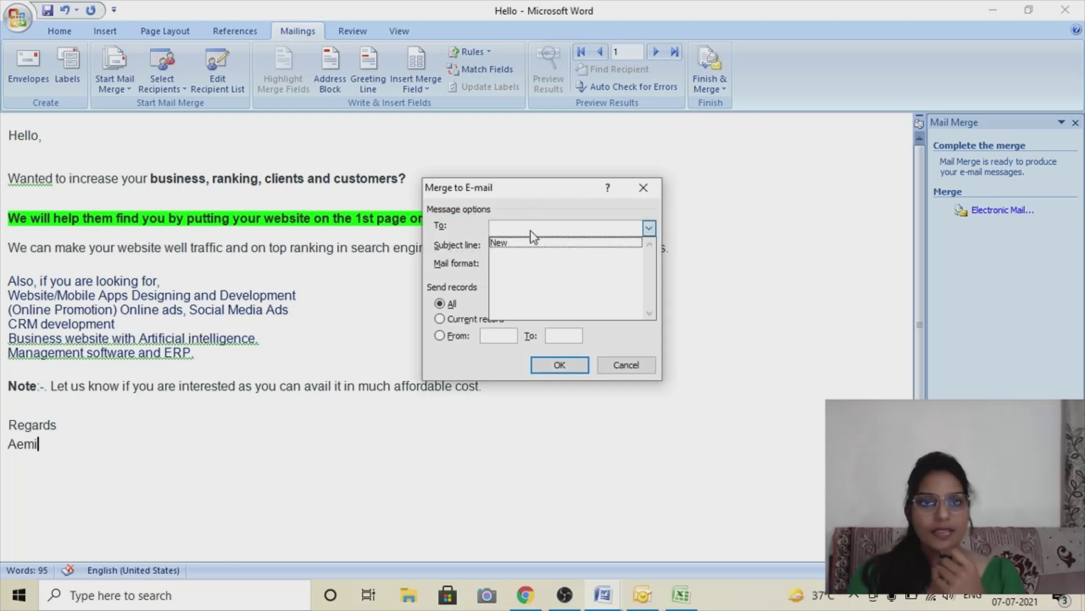
{"action": "left_click", "coordinate": [530, 242]}
Enter the subject line 'online digital marketing....'.
{"action": "left_click", "coordinate": [522, 251]}
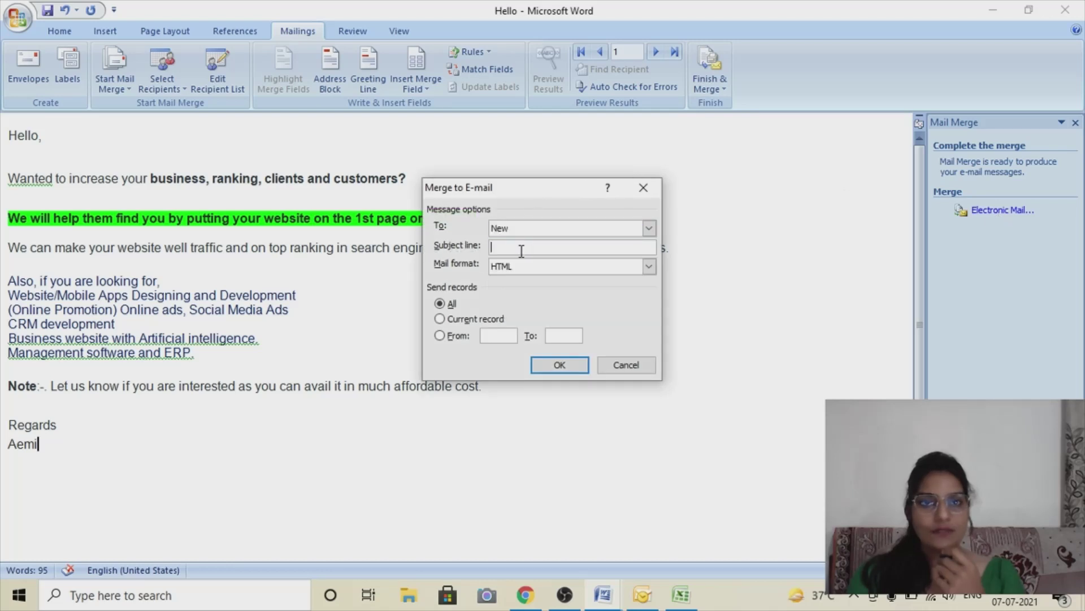
{"action": "type", "text": "on"}
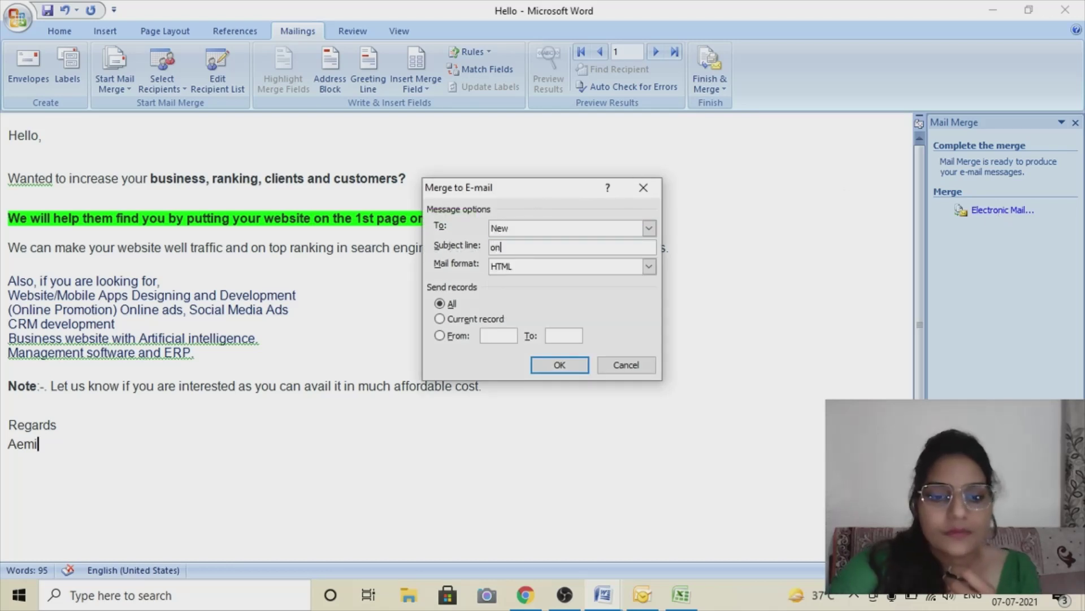
{"action": "type", "text": "line"}
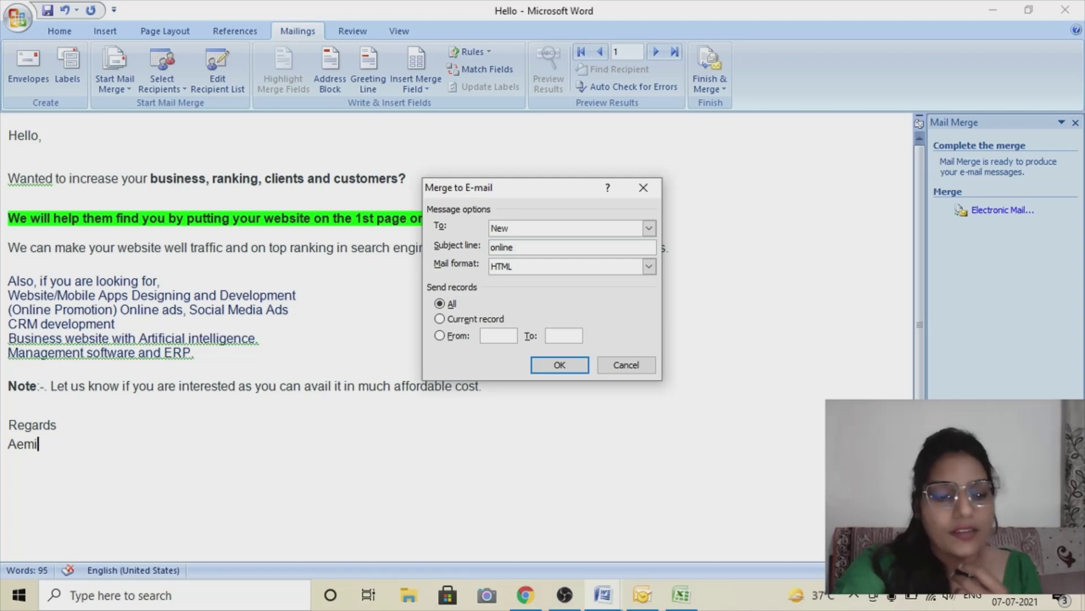
{"action": "type", "text": "di"}
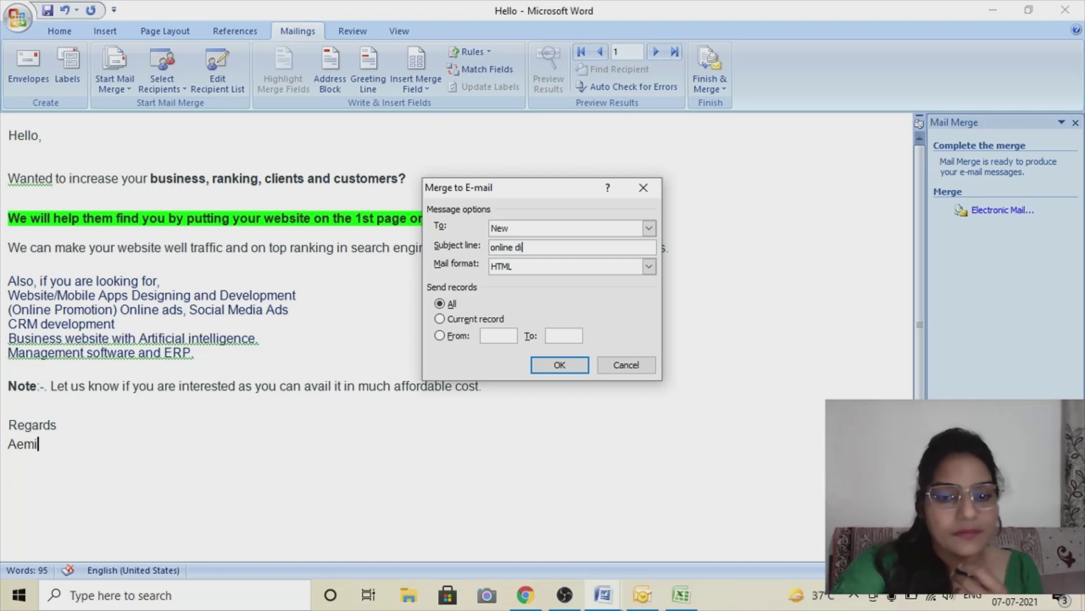
{"action": "type", "text": "gita"}
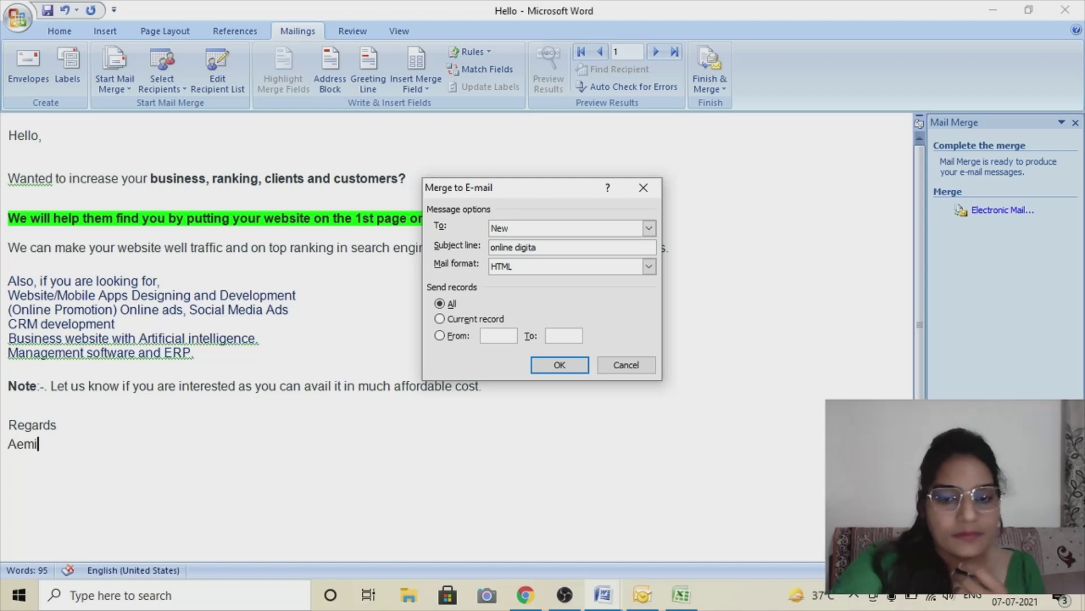
{"action": "type", "text": "l mar"}
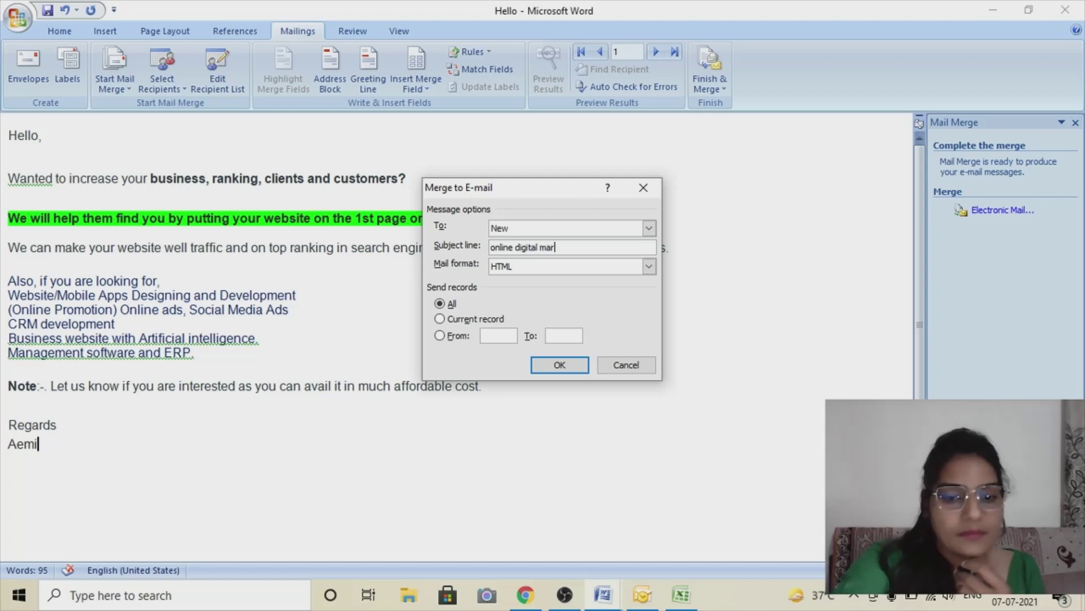
{"action": "type", "text": "ketio"}
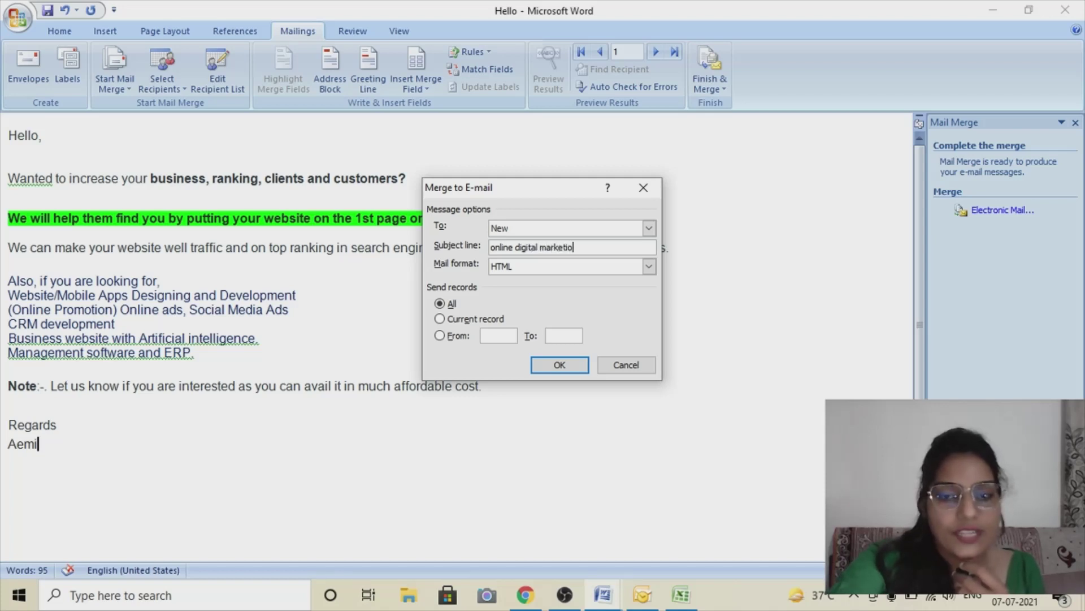
{"action": "key", "text": "BackSpace"}
{"action": "type", "text": "n"}
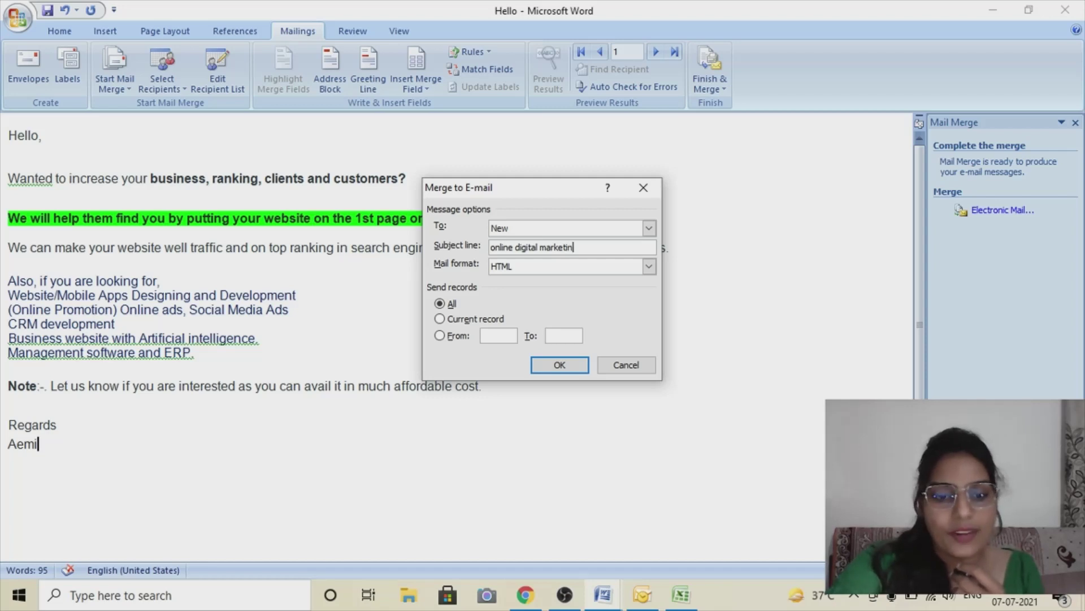
{"action": "type", "text": "g"}
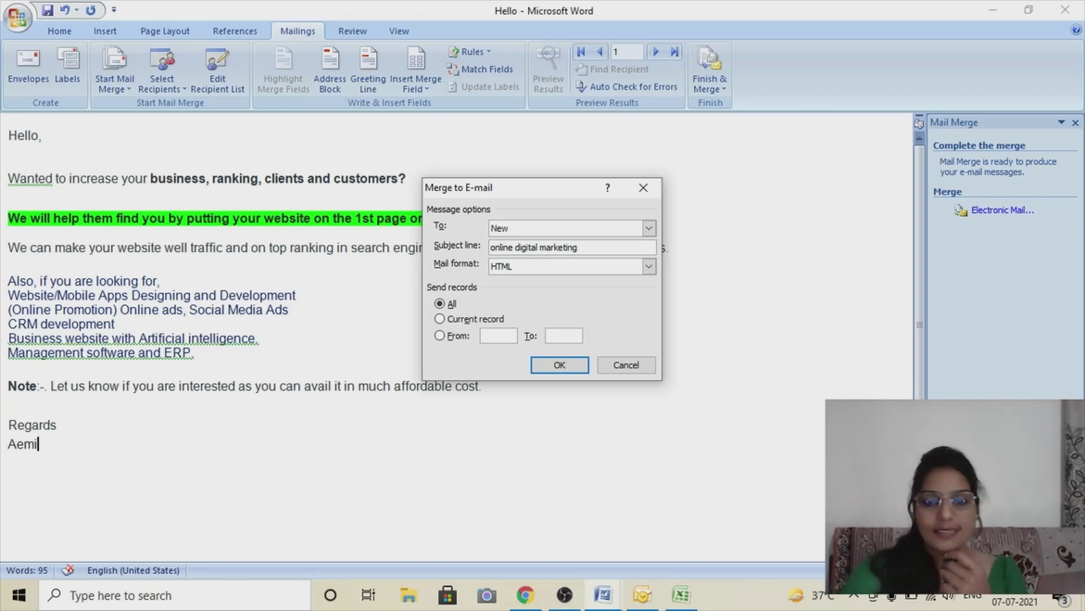
{"action": "type", "text": "...."}
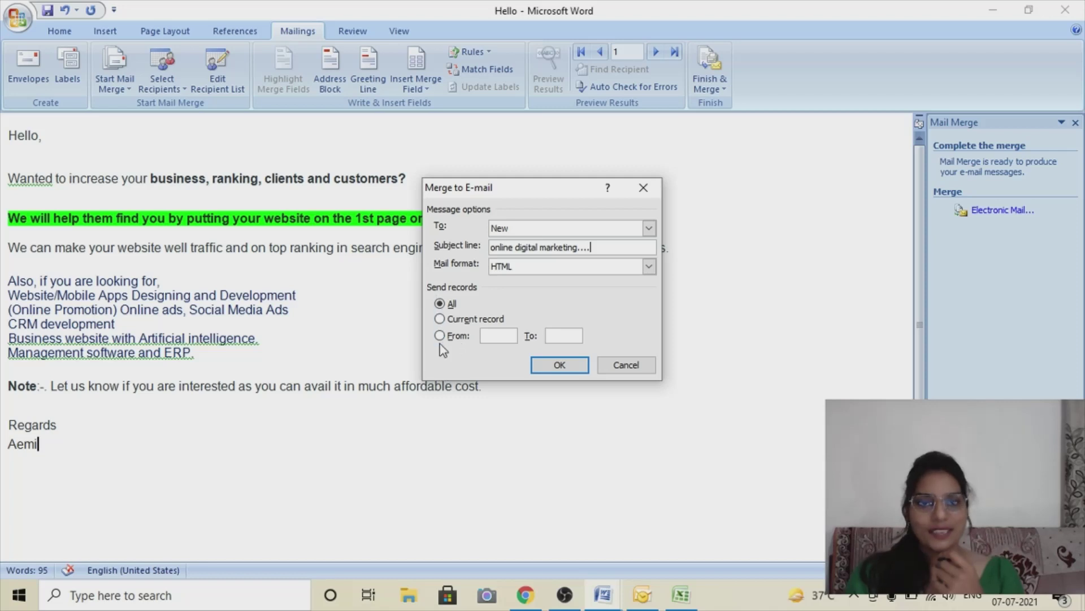
Merge only records 200 to 250 to e-mail and run the merge.
{"action": "left_click", "coordinate": [440, 336]}
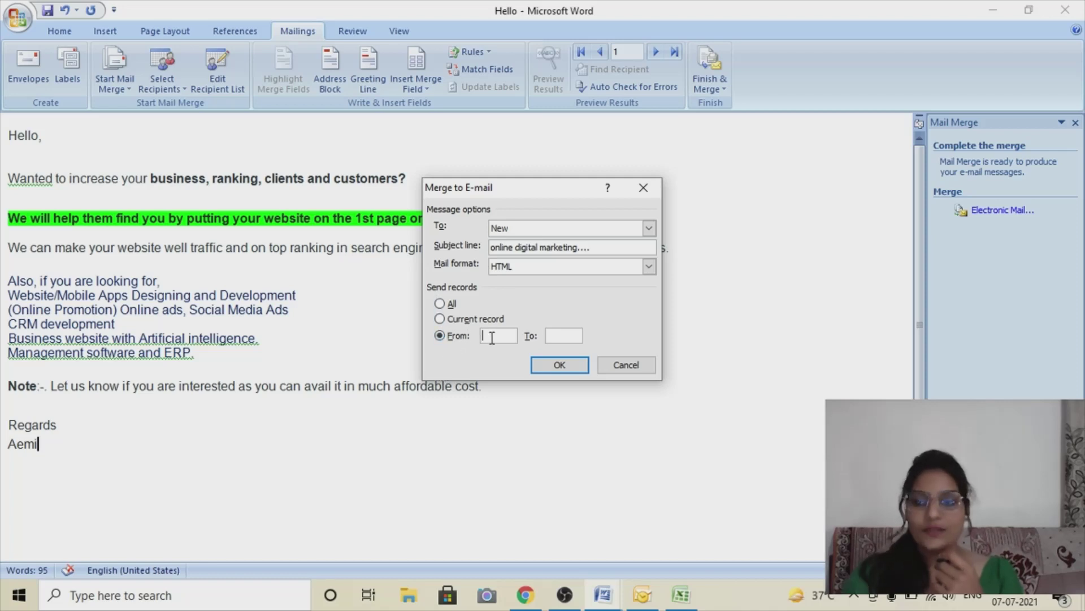
{"action": "type", "text": "200"}
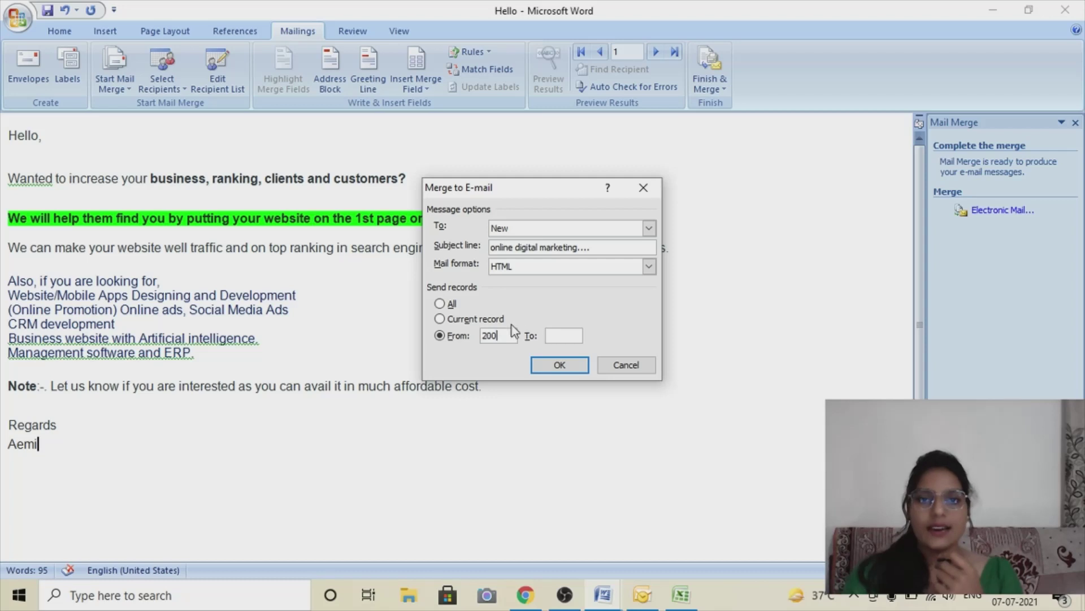
{"action": "left_click", "coordinate": [572, 338]}
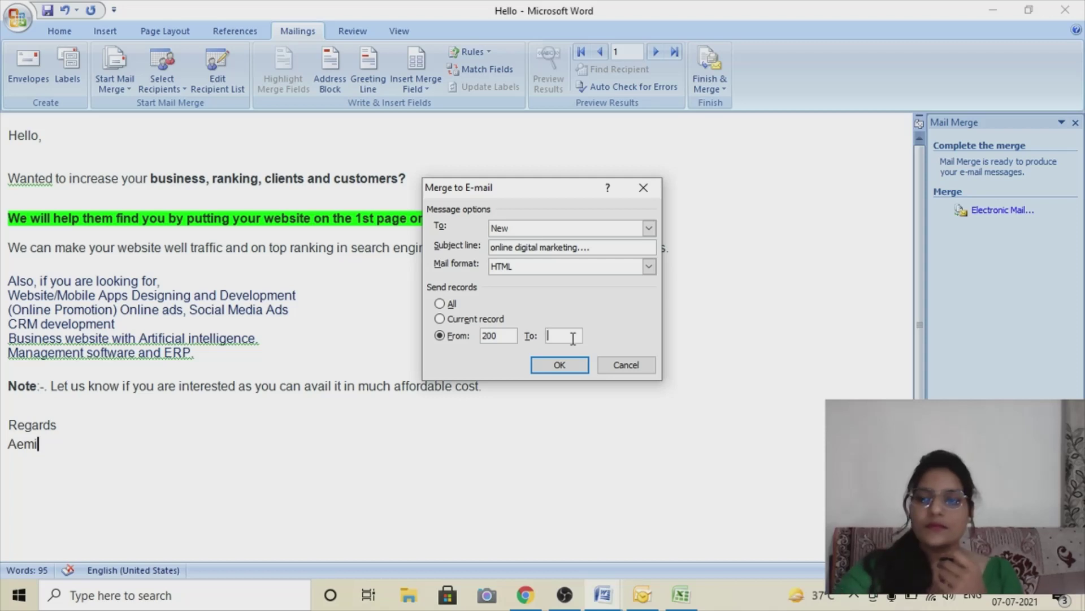
{"action": "type", "text": "250"}
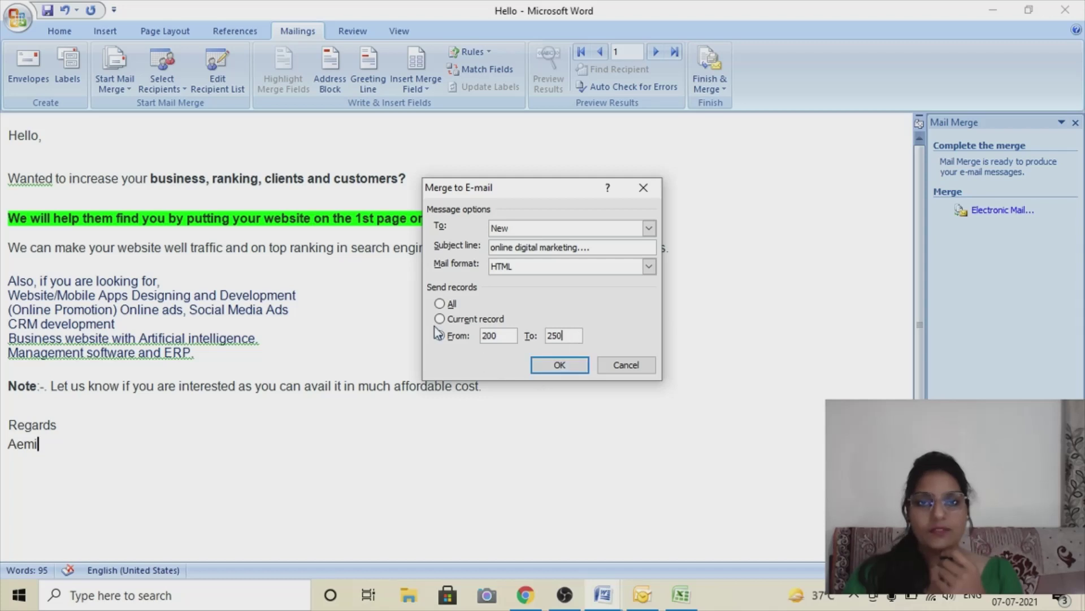
{"action": "left_click", "coordinate": [560, 365]}
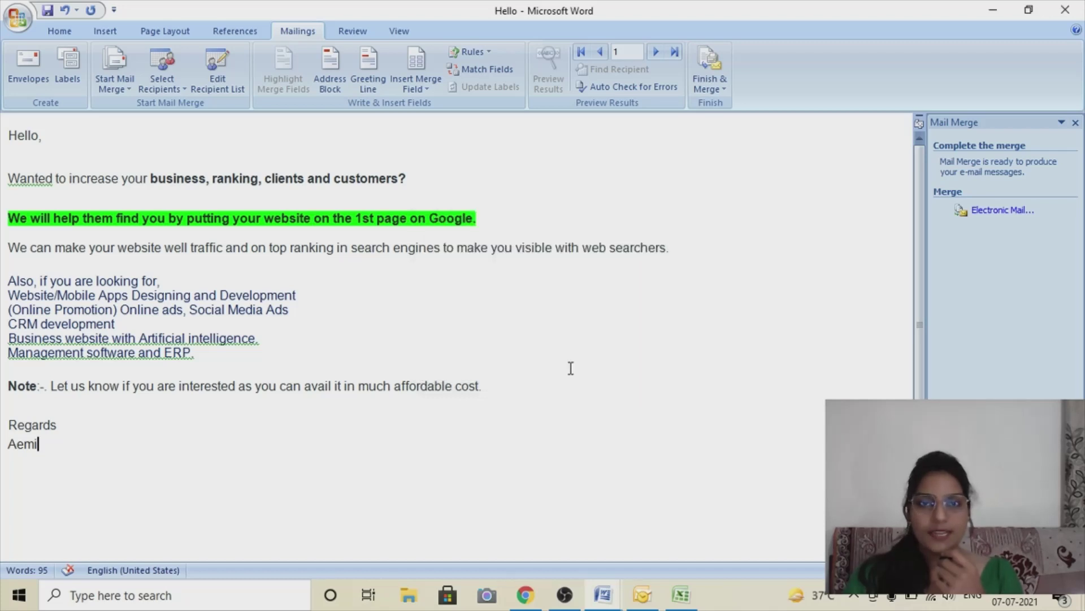
Back in Outlook, save sent copies to Sent Items and view the queued merge messages in the Outbox.
{"action": "left_click", "coordinate": [649, 600]}
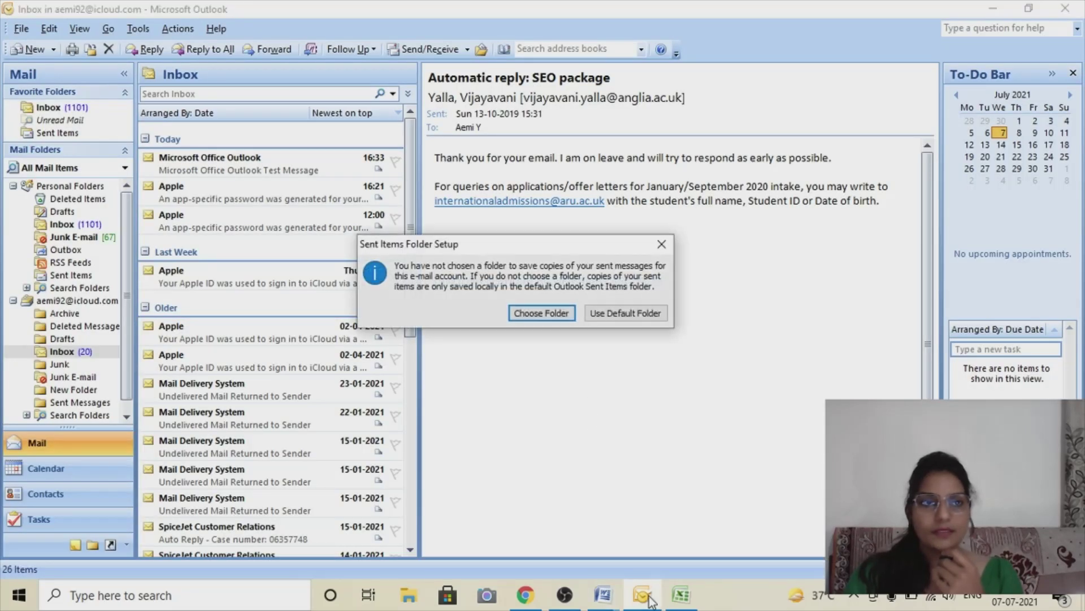
{"action": "left_click", "coordinate": [552, 314]}
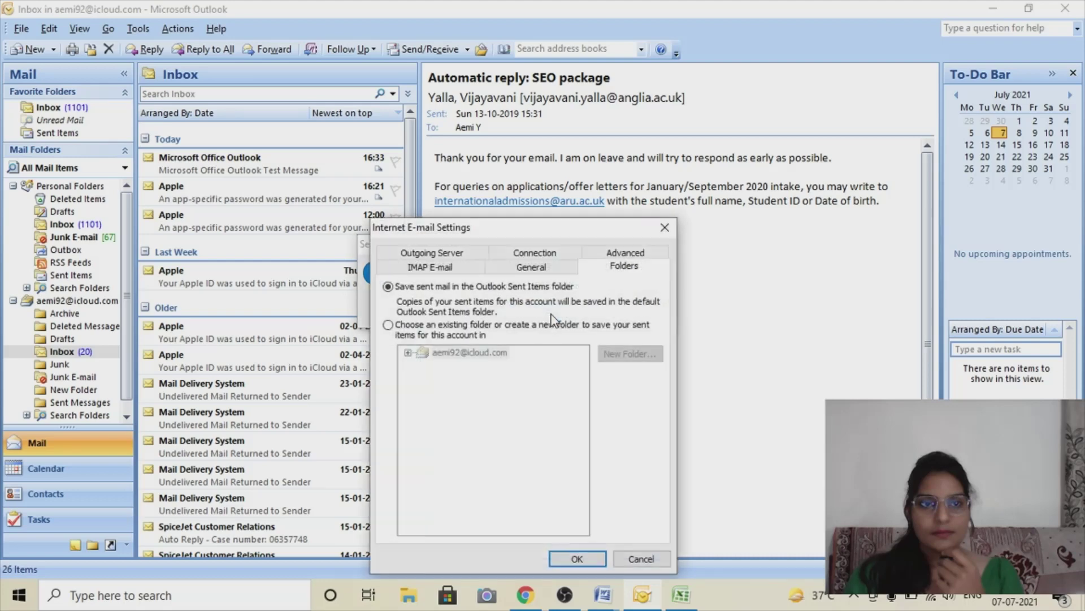
{"action": "left_click", "coordinate": [578, 559]}
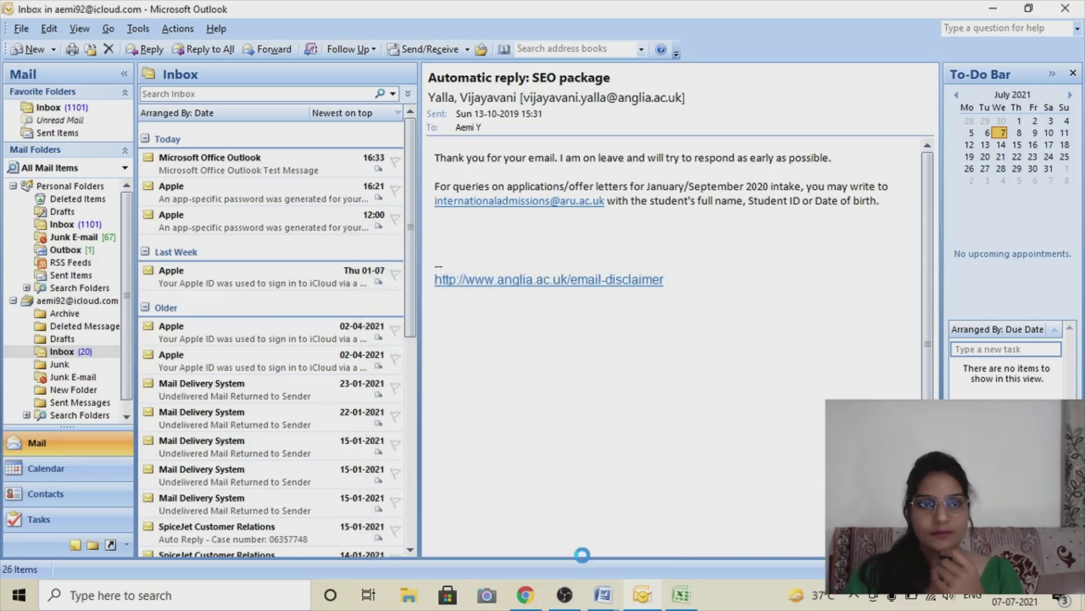
{"action": "left_click", "coordinate": [65, 252]}
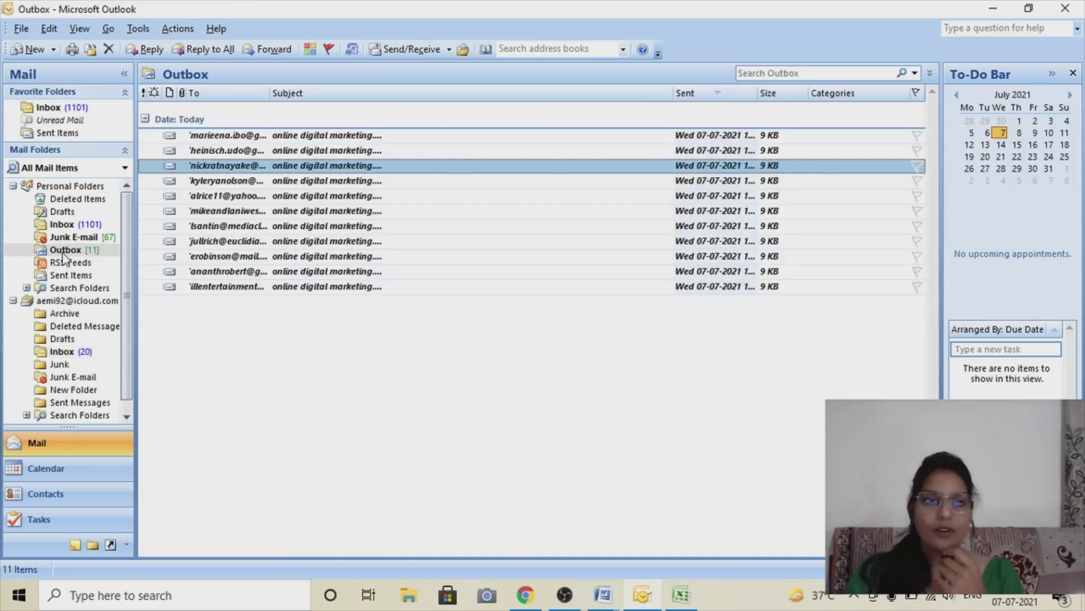